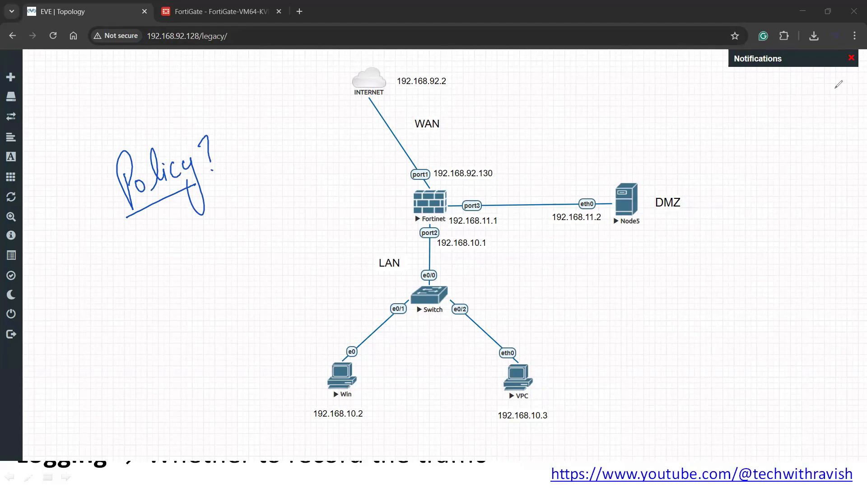
# - Bring the Firewall Policy slide show to the front over the EVE-NG topology
pyautogui.hotkey('alt', 'Tab')
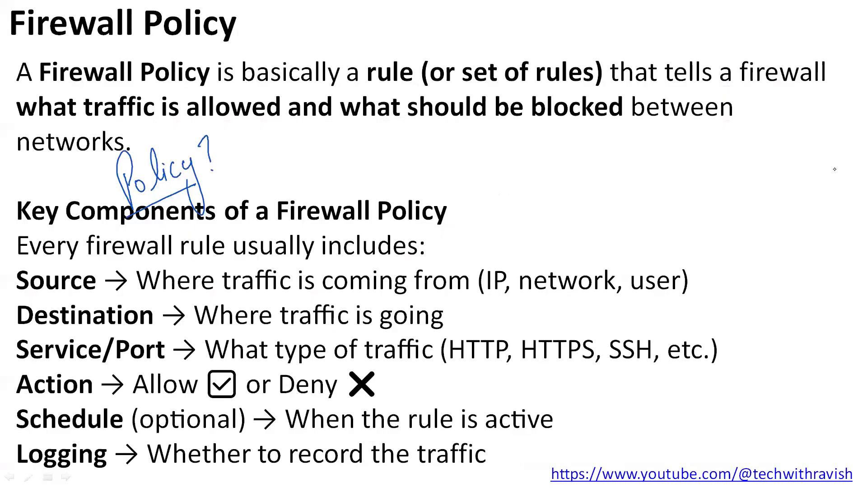
# - Underline 'rule (or set of rules)', 'traffic is allowed' and 'networks' on the slide, then return to the topology
pyautogui.moveTo(374, 90); pyautogui.dragTo(764, 88)
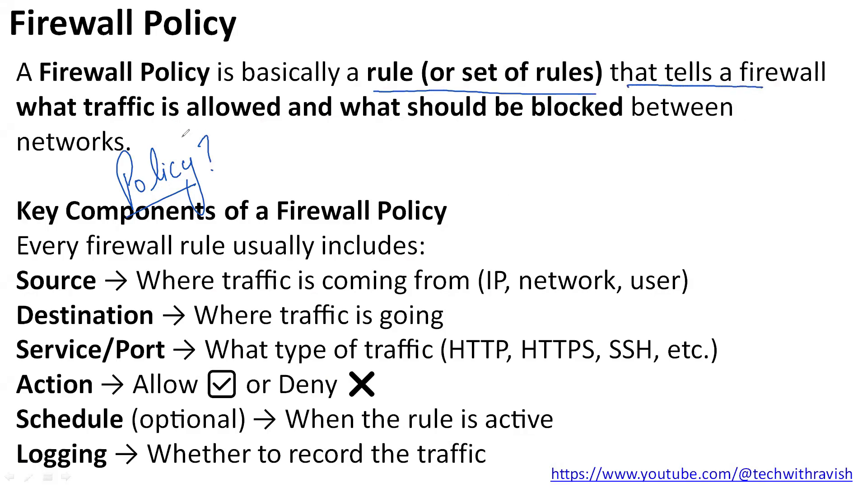
pyautogui.moveTo(104, 121); pyautogui.dragTo(595, 122)
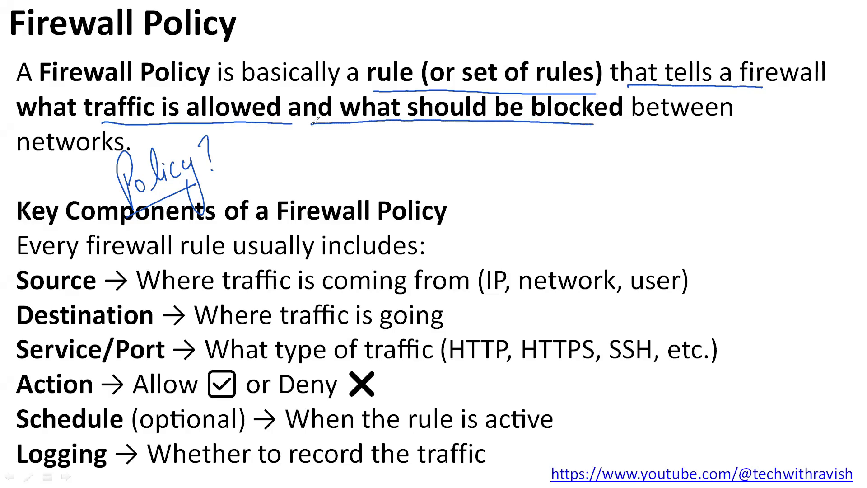
pyautogui.moveTo(65, 159); pyautogui.dragTo(110, 155)
pyautogui.hotkey('alt', 'Tab')
pyautogui.moveTo(396, 187)
pyautogui.mouseDown()
pyautogui.moveTo(451, 178)
pyautogui.moveTo(439, 224)
pyautogui.moveTo(395, 192)
pyautogui.moveTo(403, 182)
pyautogui.mouseUp()
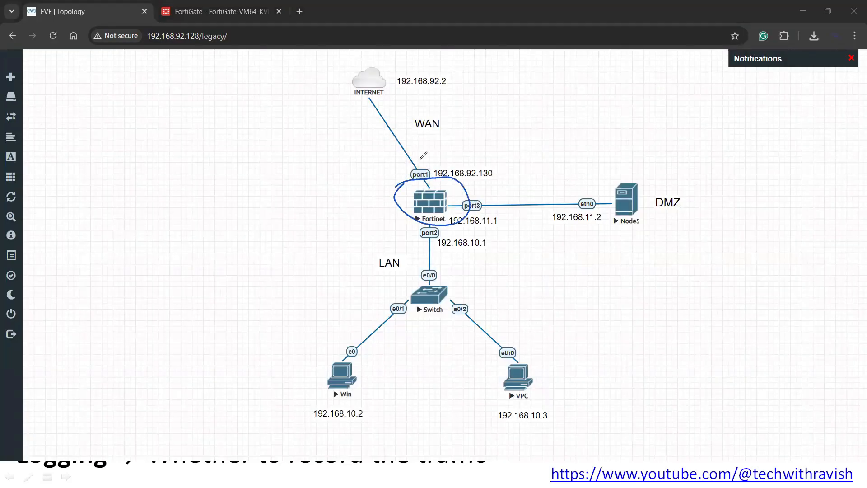
pyautogui.moveTo(454, 166)
pyautogui.mouseDown()
pyautogui.moveTo(433, 133)
pyautogui.moveTo(444, 138)
pyautogui.mouseUp()
pyautogui.moveTo(490, 184); pyautogui.dragTo(548, 187)
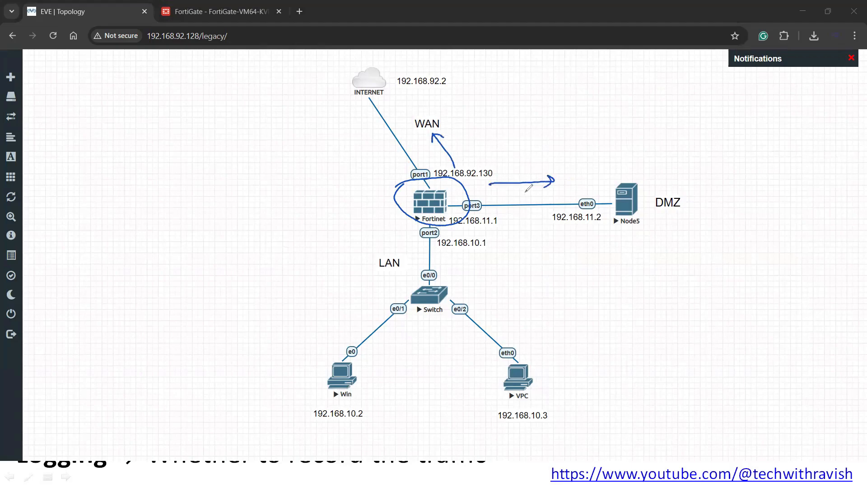
pyautogui.moveTo(473, 224); pyautogui.dragTo(458, 277)
pyautogui.press('e')
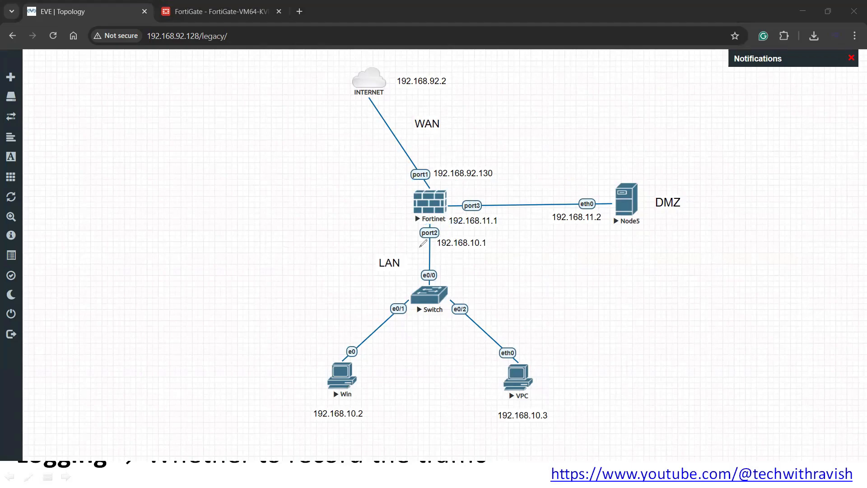
pyautogui.moveTo(412, 267)
pyautogui.mouseDown()
pyautogui.moveTo(410, 191)
pyautogui.moveTo(516, 187)
pyautogui.moveTo(506, 199)
pyautogui.mouseUp()
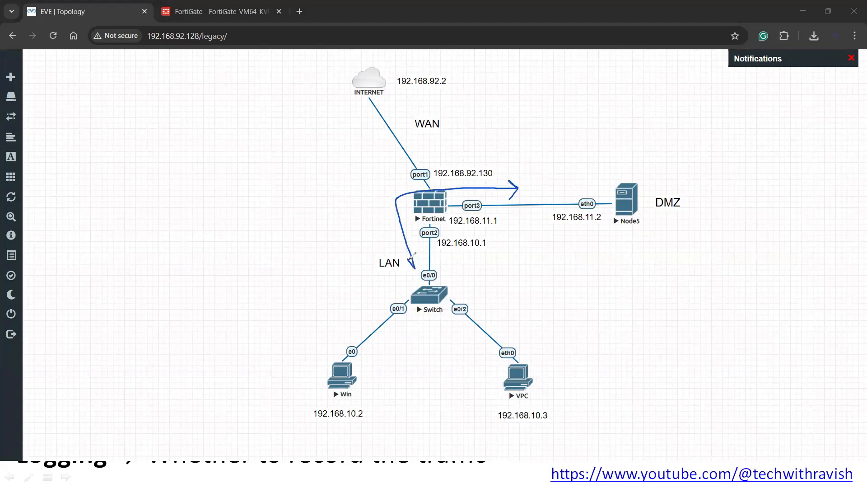
pyautogui.moveTo(410, 260); pyautogui.dragTo(417, 262)
pyautogui.moveTo(459, 281)
pyautogui.mouseDown()
pyautogui.moveTo(472, 223)
pyautogui.moveTo(436, 149)
pyautogui.mouseUp()
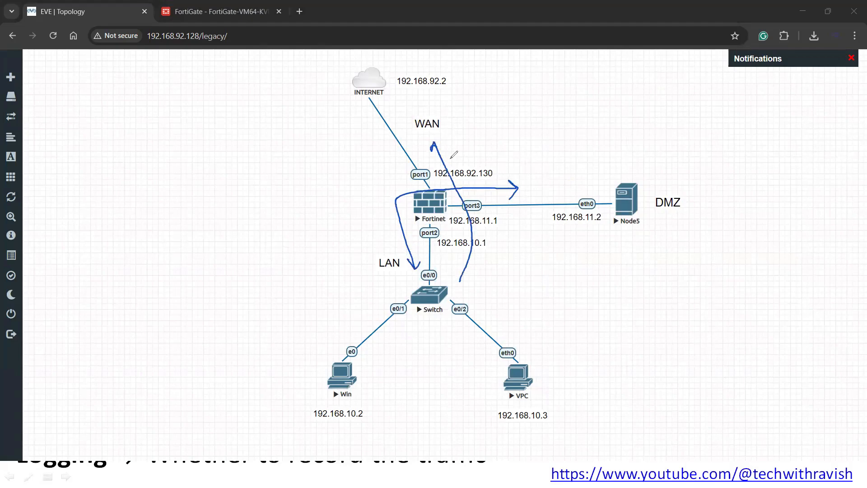
pyautogui.moveTo(457, 266); pyautogui.dragTo(468, 276)
pyautogui.moveTo(413, 124)
pyautogui.mouseDown()
pyautogui.moveTo(440, 170)
pyautogui.moveTo(571, 176)
pyautogui.moveTo(561, 181)
pyautogui.mouseUp()
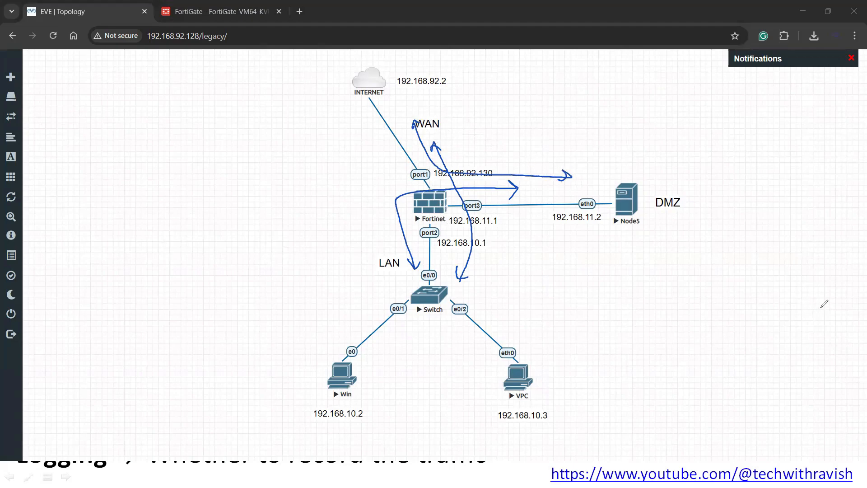
pyautogui.press('e')
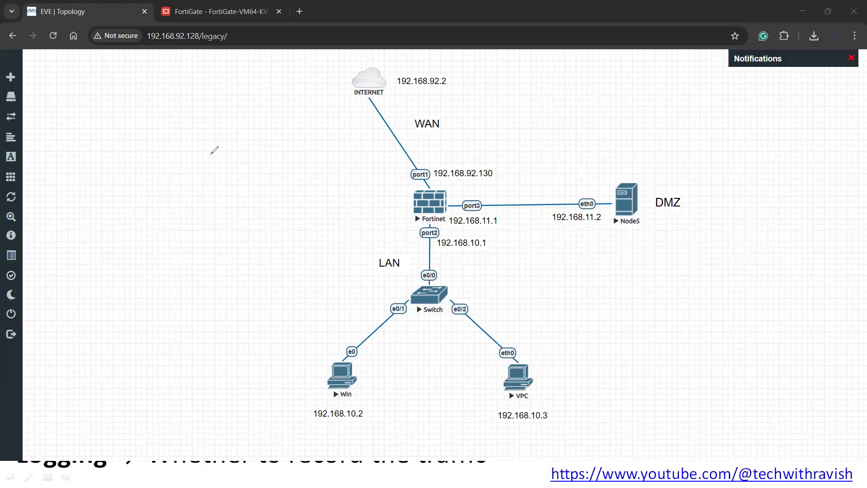
pyautogui.moveTo(134, 180)
pyautogui.mouseDown()
pyautogui.moveTo(129, 201)
pyautogui.moveTo(156, 188)
pyautogui.moveTo(186, 151)
pyautogui.mouseUp()
pyautogui.moveTo(184, 228)
pyautogui.mouseDown()
pyautogui.moveTo(189, 237)
pyautogui.moveTo(223, 206)
pyautogui.moveTo(241, 234)
pyautogui.mouseUp()
pyautogui.moveTo(161, 215); pyautogui.dragTo(220, 179)
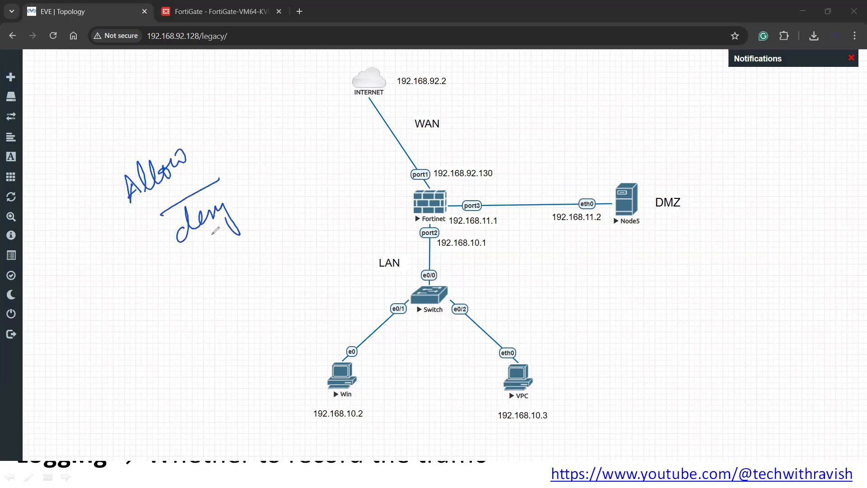
pyautogui.moveTo(165, 241)
pyautogui.mouseDown()
pyautogui.moveTo(242, 221)
pyautogui.moveTo(143, 237)
pyautogui.mouseUp()
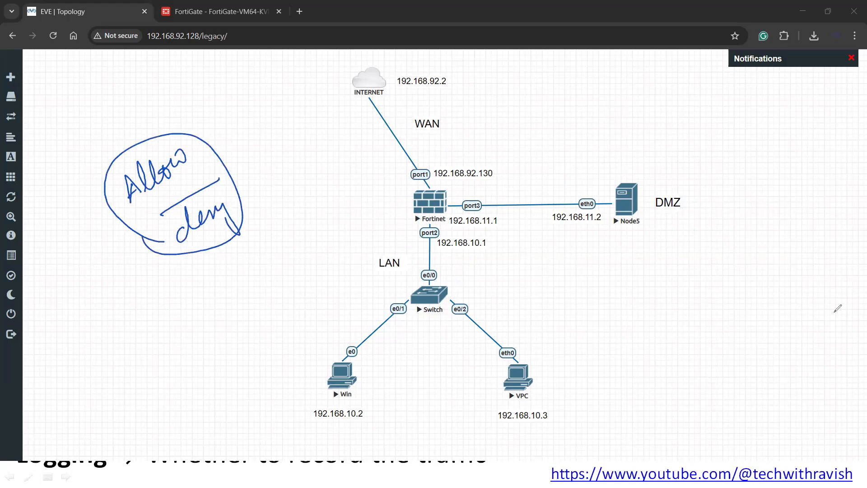
pyautogui.press('e')
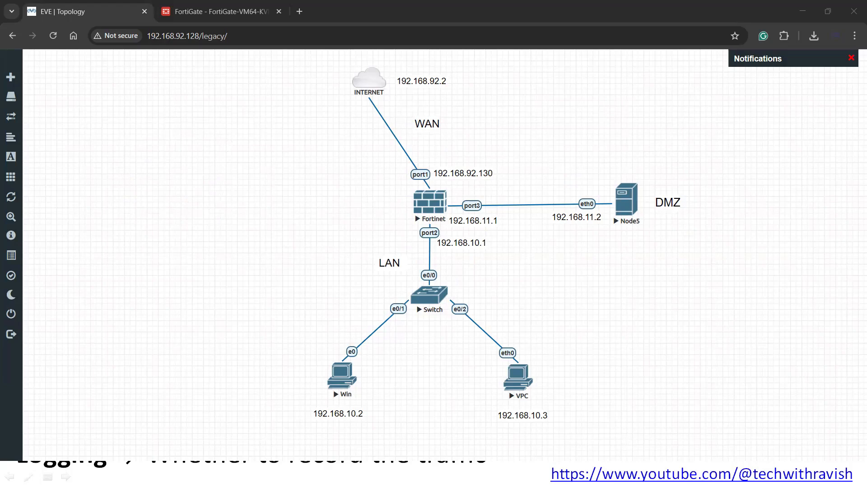
pyautogui.moveTo(224, 12)
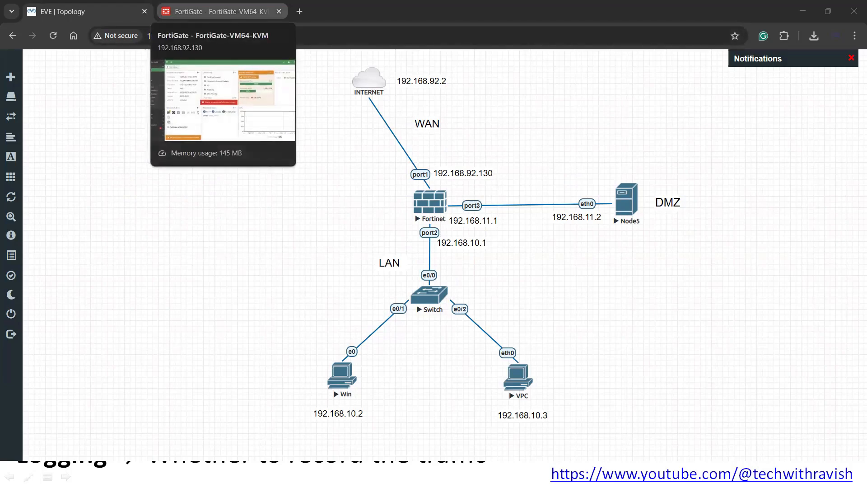
# - On the FortiGate dashboard, ink-circle the sidebar sections, erase the ink, and expand Policy & Objects
pyautogui.click(243, 12)
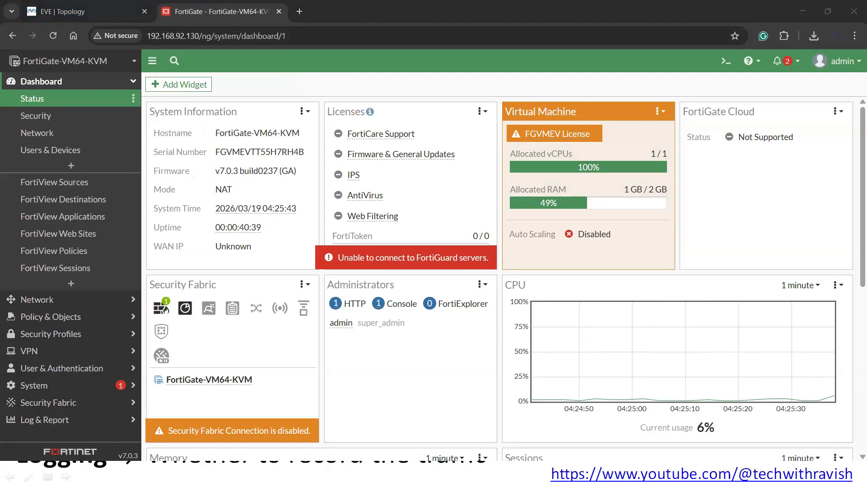
pyautogui.moveTo(6, 70)
pyautogui.mouseDown()
pyautogui.moveTo(124, 303)
pyautogui.moveTo(41, 406)
pyautogui.moveTo(2, 301)
pyautogui.moveTo(7, 70)
pyautogui.mouseUp()
pyautogui.moveTo(135, 306)
pyautogui.mouseDown()
pyautogui.moveTo(4, 313)
pyautogui.moveTo(129, 318)
pyautogui.mouseUp()
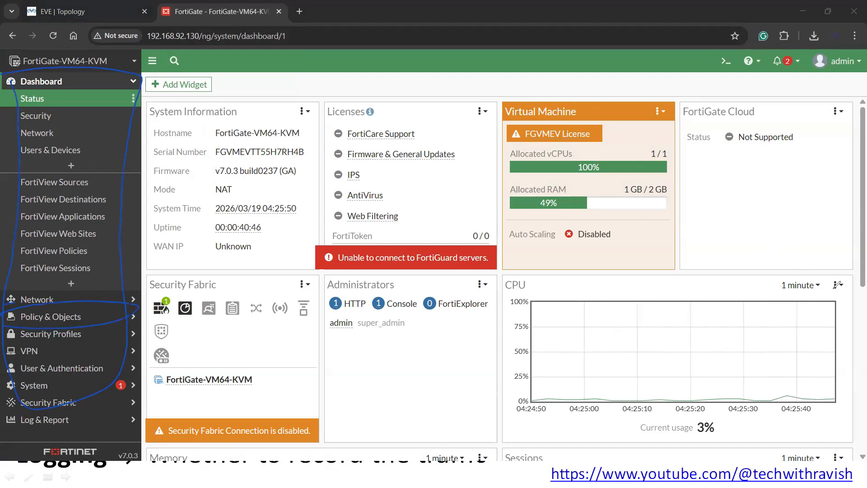
pyautogui.press('e')
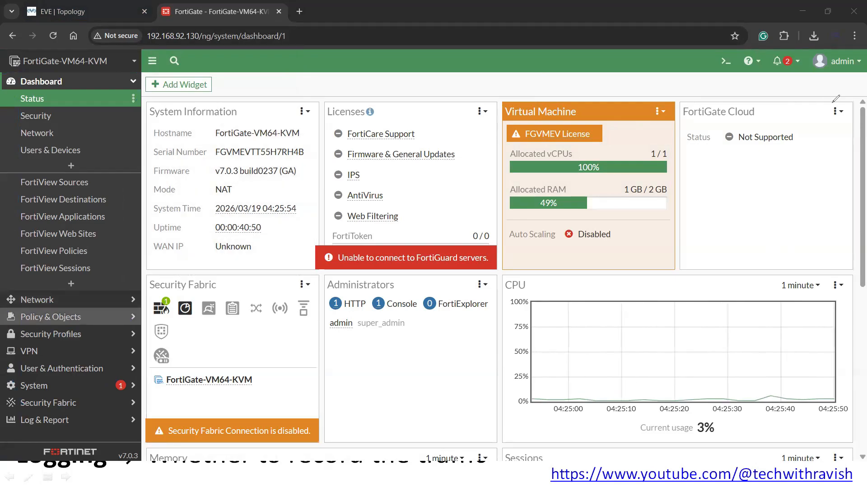
pyautogui.click(67, 317)
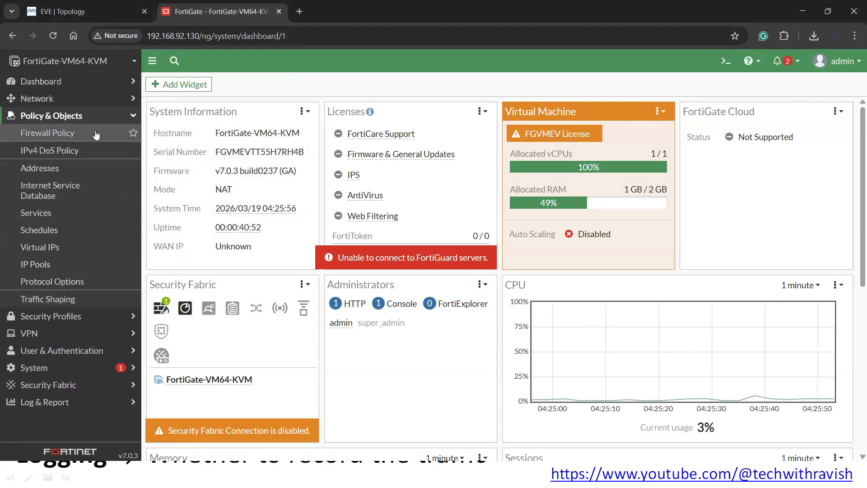
# - Open the Firewall Policy list and annotate 'No other policy' beneath the Implicit Deny rule
pyautogui.click(66, 135)
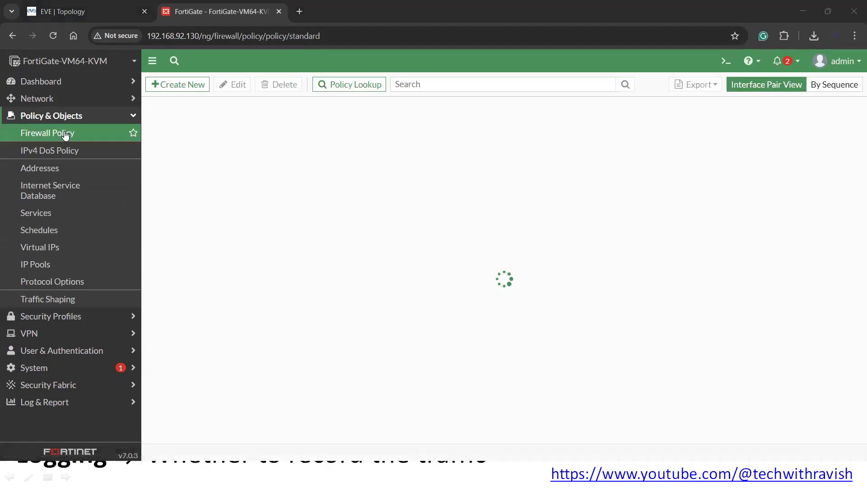
pyautogui.moveTo(17, 137); pyautogui.dragTo(23, 124)
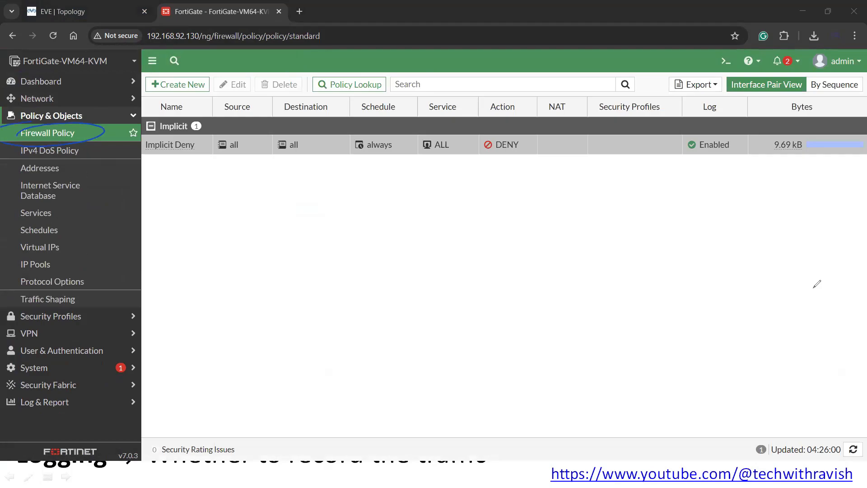
pyautogui.click(775, 114)
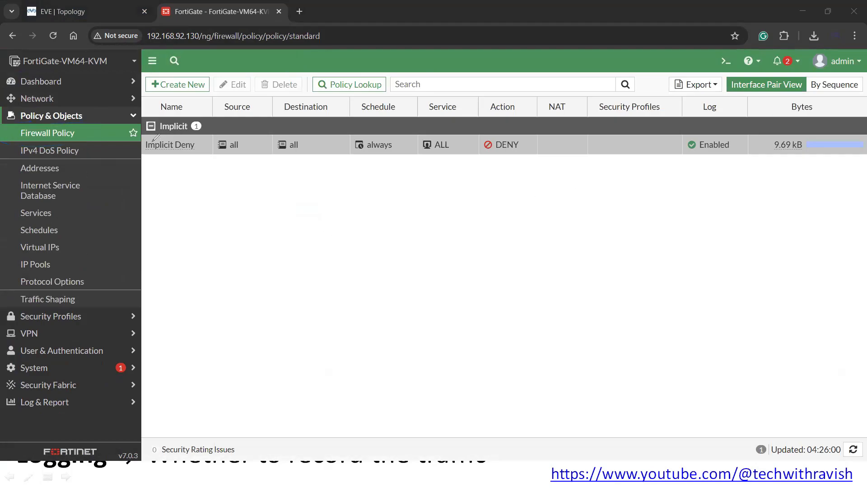
pyautogui.moveTo(153, 138)
pyautogui.mouseDown()
pyautogui.moveTo(179, 165)
pyautogui.moveTo(149, 136)
pyautogui.mouseUp()
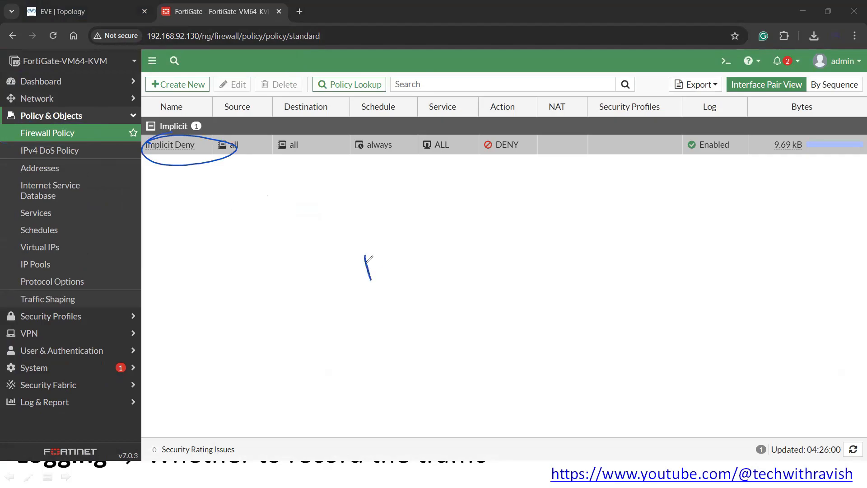
pyautogui.moveTo(366, 261)
pyautogui.mouseDown()
pyautogui.moveTo(434, 246)
pyautogui.moveTo(449, 253)
pyautogui.moveTo(487, 231)
pyautogui.moveTo(517, 258)
pyautogui.moveTo(544, 205)
pyautogui.moveTo(547, 227)
pyautogui.moveTo(560, 220)
pyautogui.moveTo(555, 238)
pyautogui.mouseUp()
pyautogui.moveTo(386, 278); pyautogui.dragTo(546, 247)
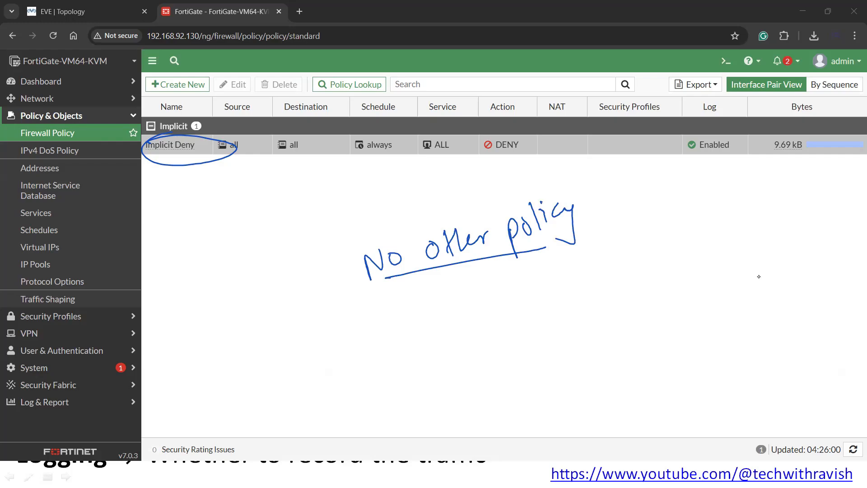
pyautogui.press('e')
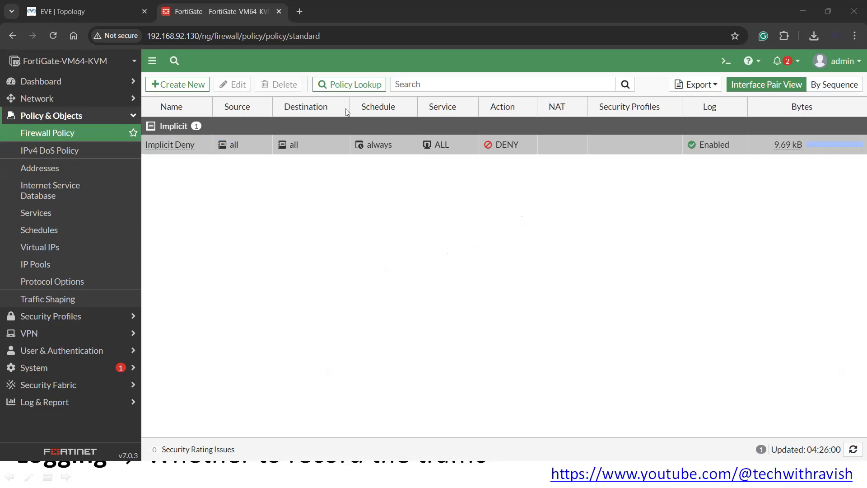
# - Start a new policy, go back to the list, and mark the Create New button
pyautogui.click(189, 87)
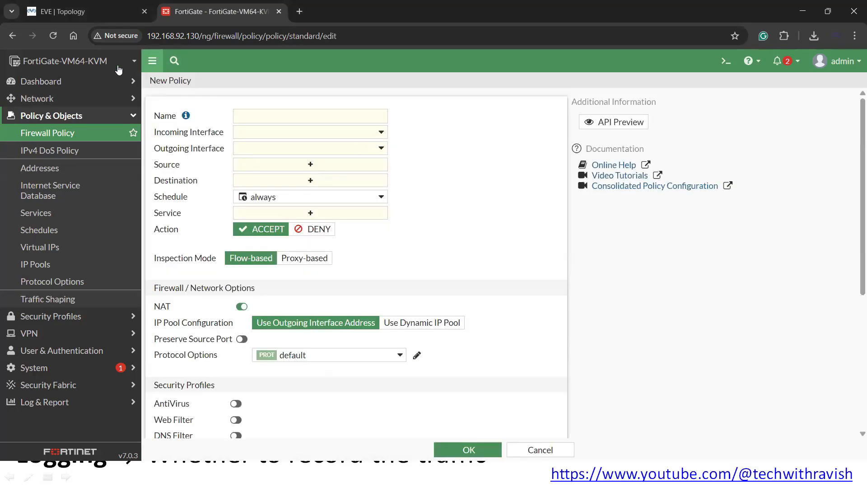
pyautogui.click(12, 36)
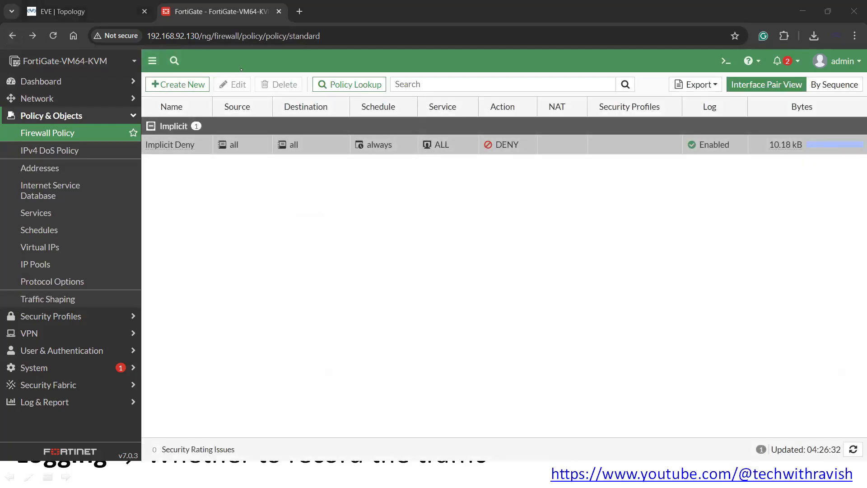
pyautogui.moveTo(152, 81); pyautogui.dragTo(224, 77)
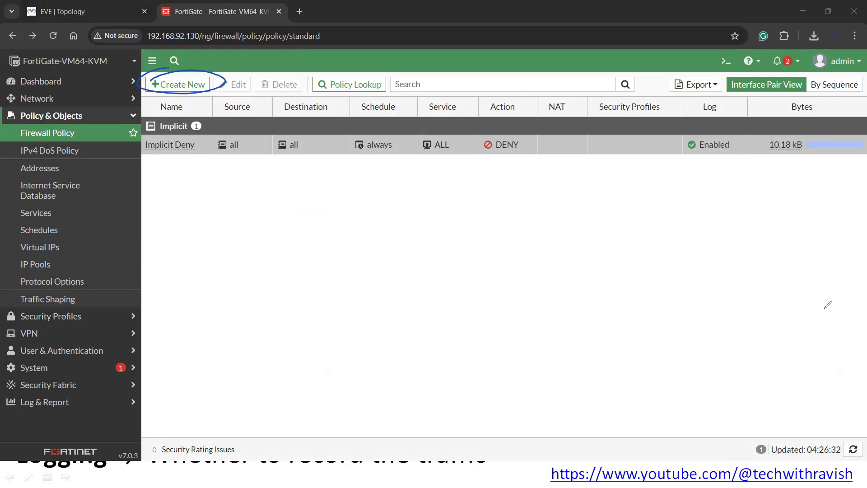
# - Create a new policy and name it 'Internet Policy', circling the Name field first
pyautogui.click(176, 85)
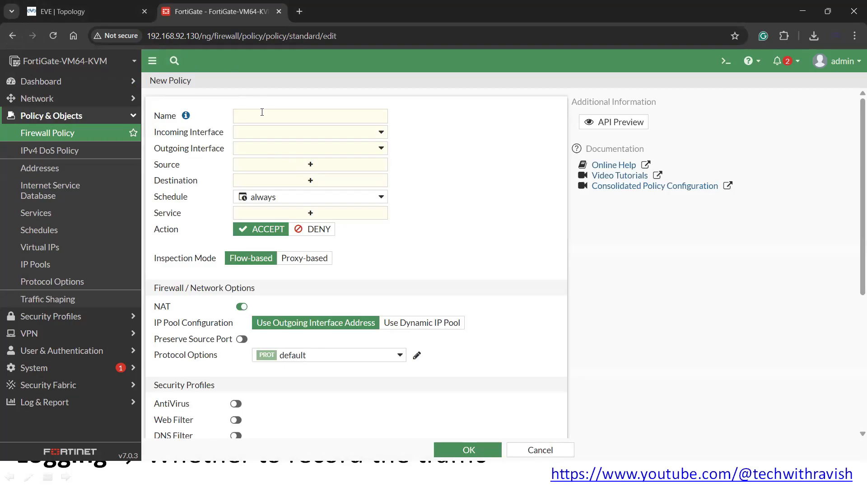
pyautogui.click(833, 167)
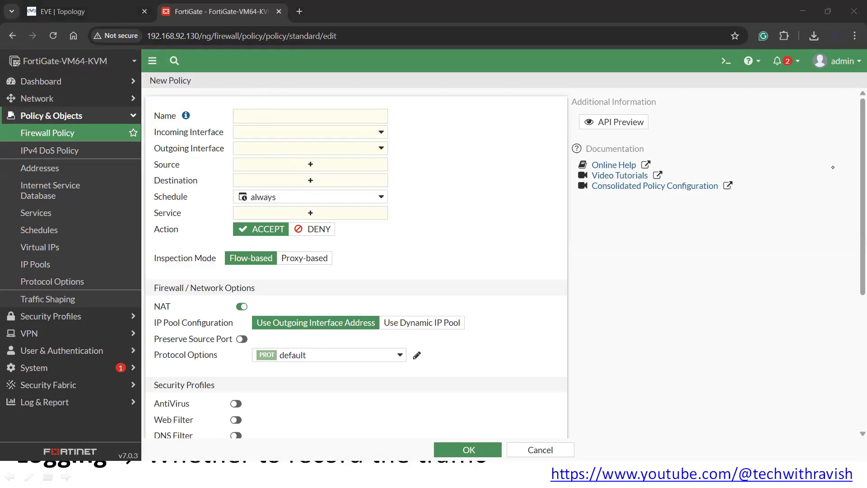
pyautogui.moveTo(255, 124)
pyautogui.mouseDown()
pyautogui.moveTo(237, 102)
pyautogui.moveTo(400, 106)
pyautogui.moveTo(239, 123)
pyautogui.mouseUp()
pyautogui.moveTo(414, 103); pyautogui.dragTo(421, 111)
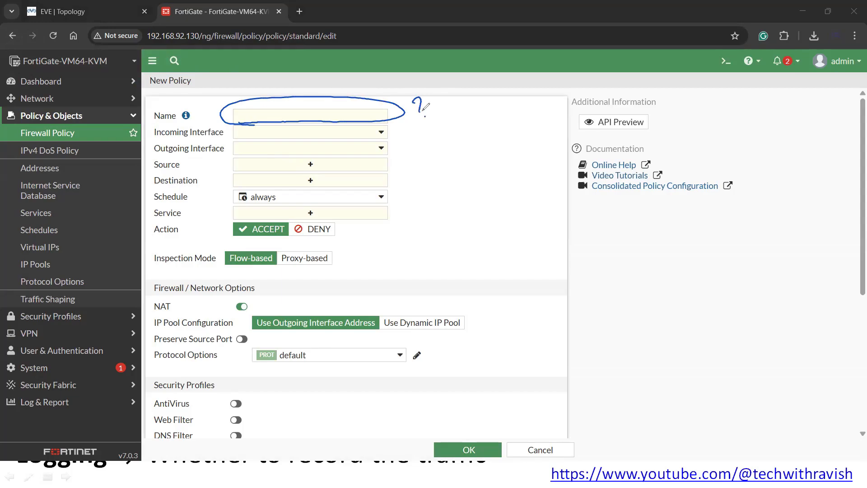
pyautogui.click(425, 116)
pyautogui.click(304, 116)
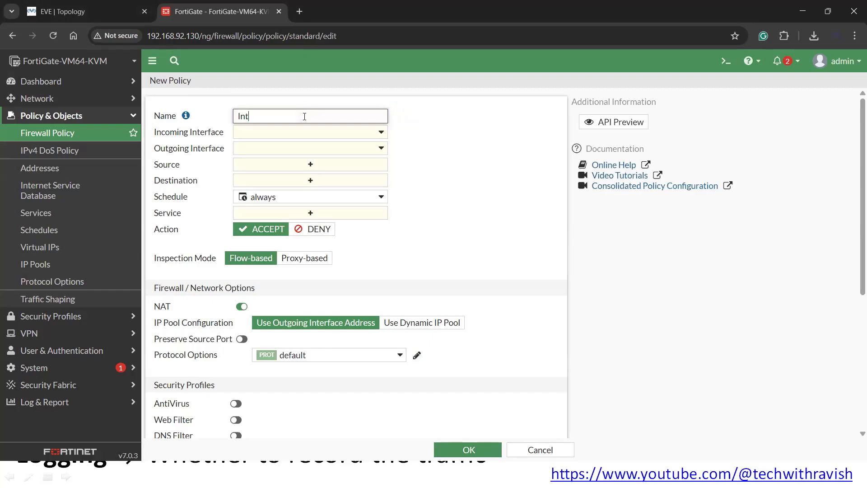
pyautogui.write('Intr')
pyautogui.press('BackSpace')
pyautogui.write('ernet Policy')
pyautogui.click(401, 117)
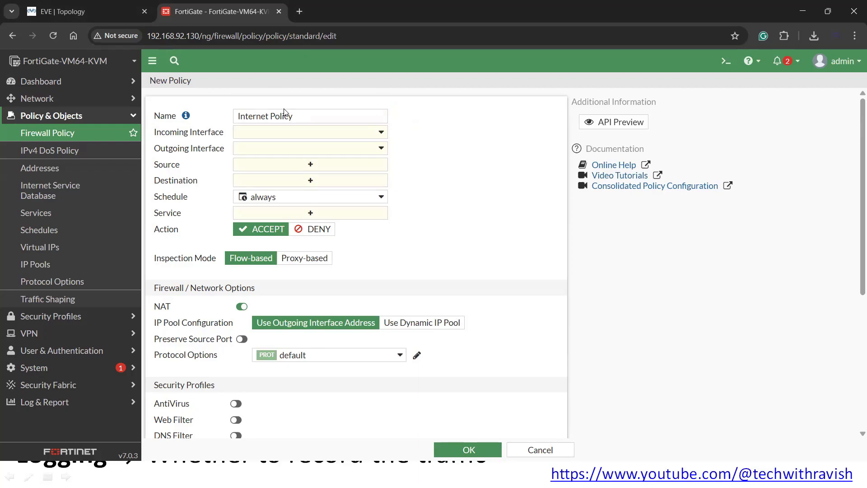
pyautogui.moveTo(301, 119); pyautogui.dragTo(232, 117)
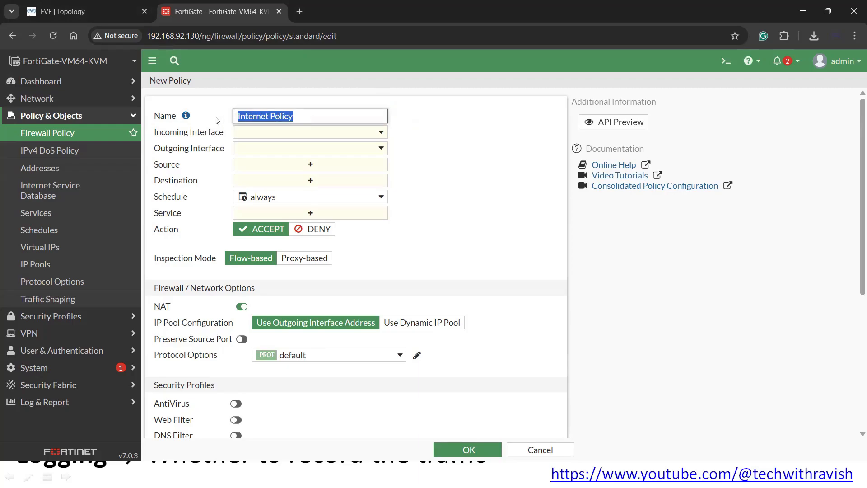
pyautogui.click(438, 125)
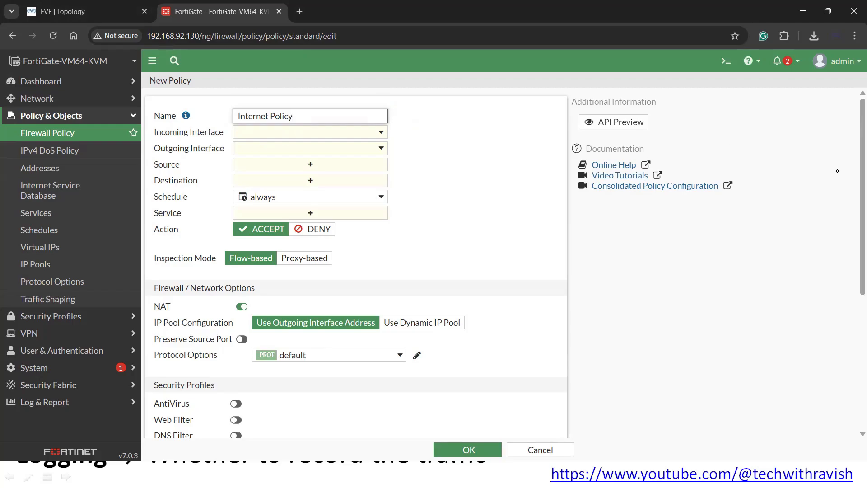
# - Annotate Incoming Interface as 'interface' or 'zone', then set it to LAN (port2)
pyautogui.hotkey('alt', 'Tab')
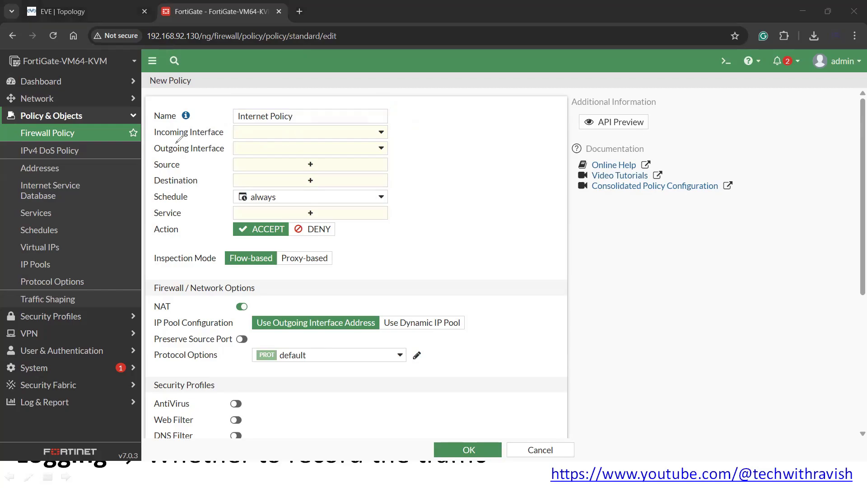
pyautogui.moveTo(176, 141)
pyautogui.mouseDown()
pyautogui.moveTo(202, 126)
pyautogui.moveTo(230, 135)
pyautogui.moveTo(168, 142)
pyautogui.mouseUp()
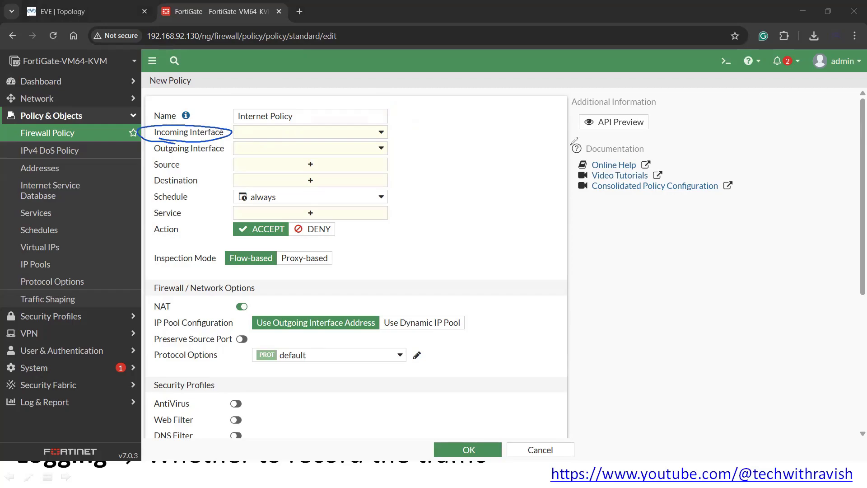
pyautogui.moveTo(199, 128)
pyautogui.mouseDown()
pyautogui.moveTo(272, 87)
pyautogui.moveTo(463, 115)
pyautogui.moveTo(495, 95)
pyautogui.moveTo(533, 83)
pyautogui.moveTo(540, 91)
pyautogui.moveTo(564, 71)
pyautogui.moveTo(573, 79)
pyautogui.moveTo(602, 58)
pyautogui.mouseUp()
pyautogui.hotkey('ctrl', 'z')
pyautogui.moveTo(515, 71); pyautogui.dragTo(519, 76)
pyautogui.moveTo(474, 107)
pyautogui.mouseDown()
pyautogui.moveTo(537, 120)
pyautogui.moveTo(550, 106)
pyautogui.moveTo(570, 107)
pyautogui.mouseUp()
pyautogui.moveTo(539, 133); pyautogui.dragTo(568, 121)
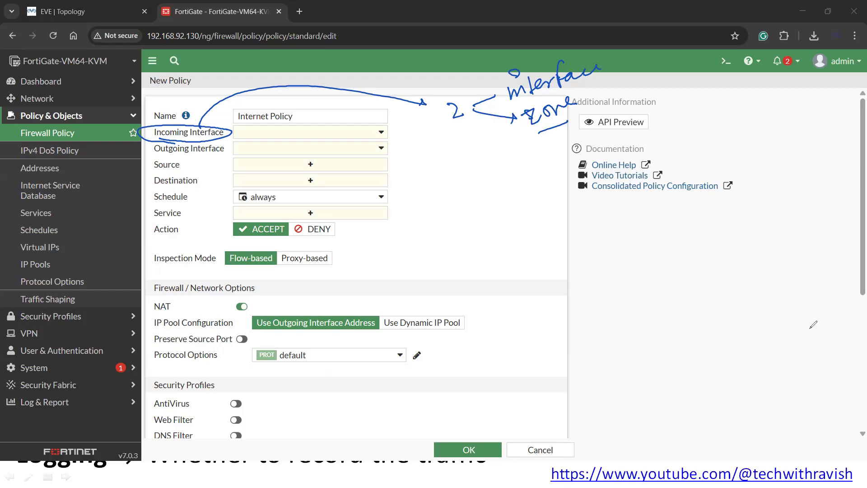
pyautogui.press('Escape')
pyautogui.click(300, 131)
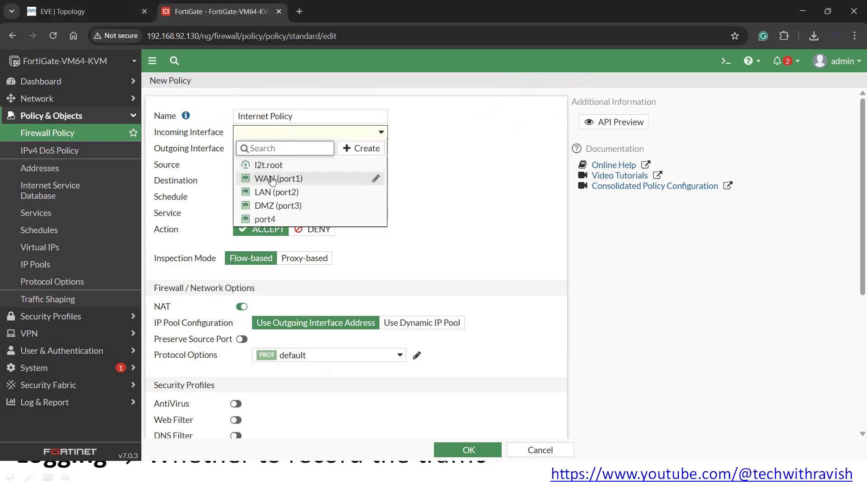
pyautogui.click(271, 192)
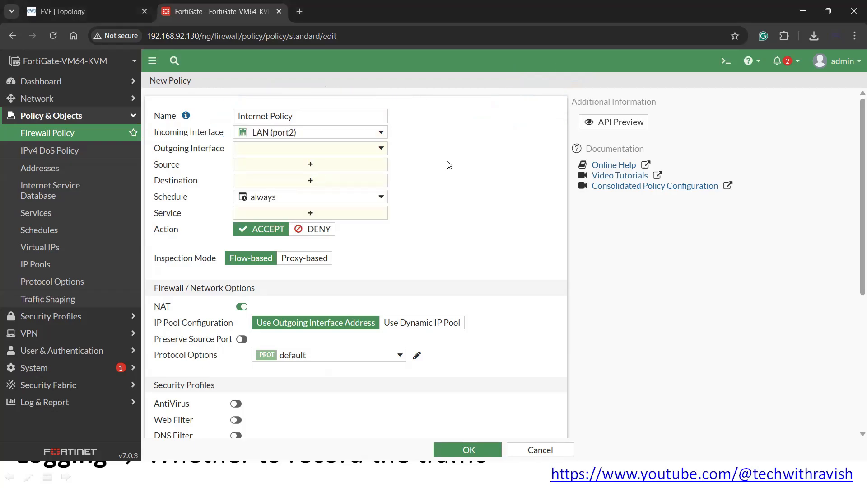
# - Show the EVE topology, circle the LAN segment with Win and VPC, then return to the slide
pyautogui.hotkey('alt', 'Tab')
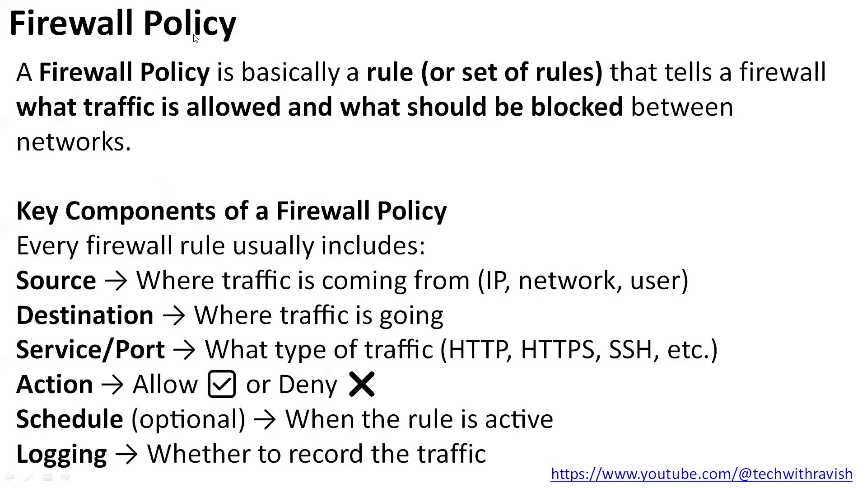
pyautogui.hotkey('alt', 'Tab')
pyautogui.click(78, 10)
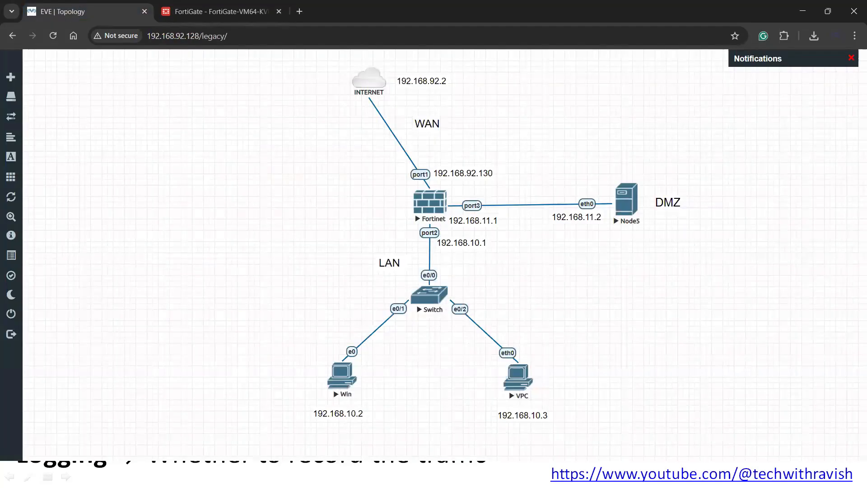
pyautogui.hotkey('alt', 'Tab')
pyautogui.moveTo(321, 278)
pyautogui.mouseDown()
pyautogui.moveTo(565, 335)
pyautogui.moveTo(293, 370)
pyautogui.moveTo(330, 258)
pyautogui.mouseUp()
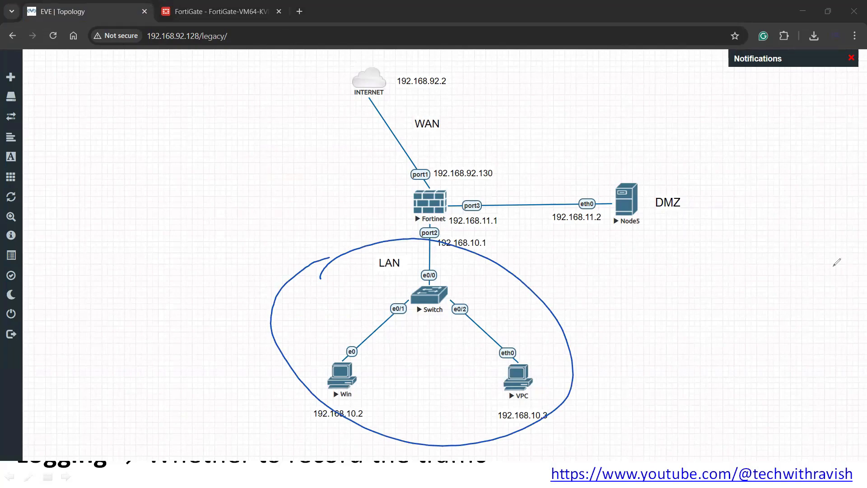
pyautogui.hotkey('ctrl', 'z')
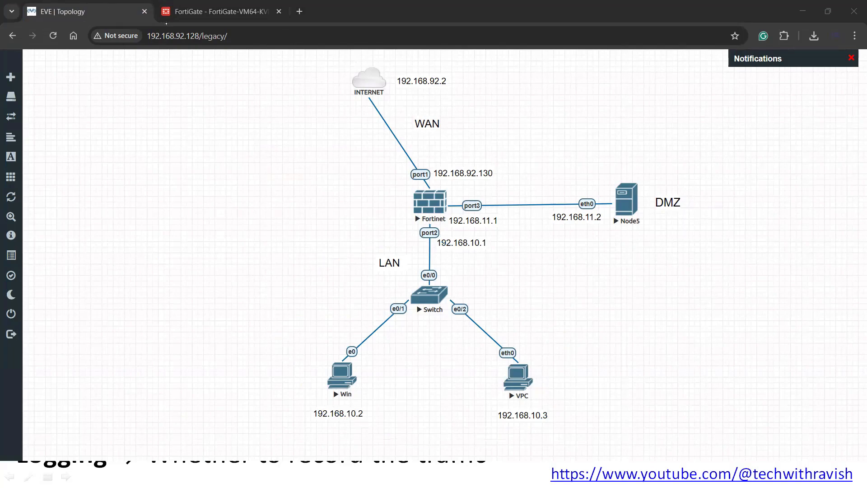
pyautogui.hotkey('alt', 'Tab')
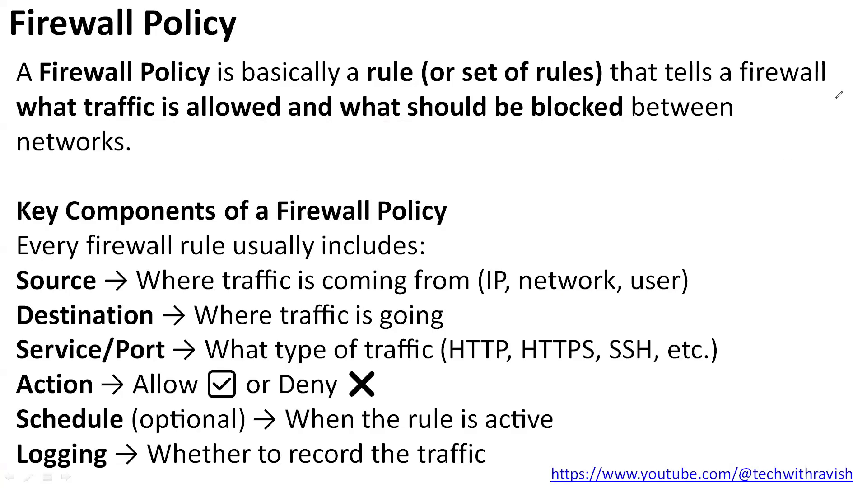
# - Back in the New Policy form, set the outgoing interface to WAN (port1)
pyautogui.hotkey('alt', 'Tab')
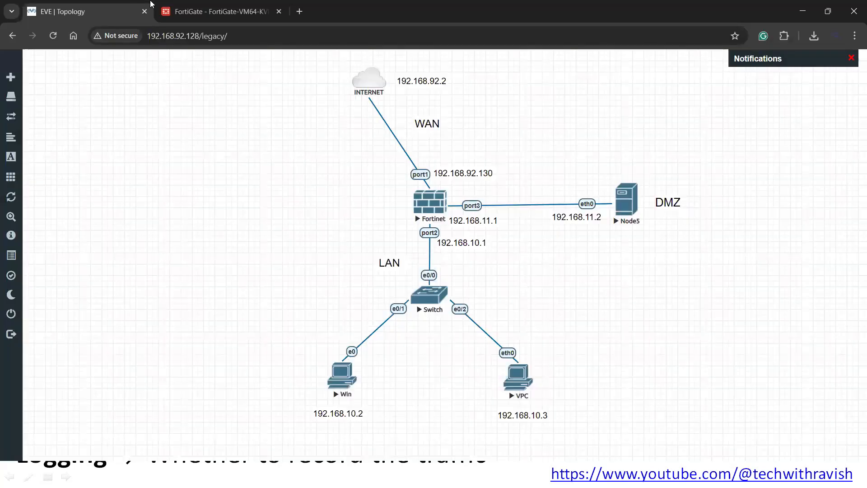
pyautogui.click(168, 14)
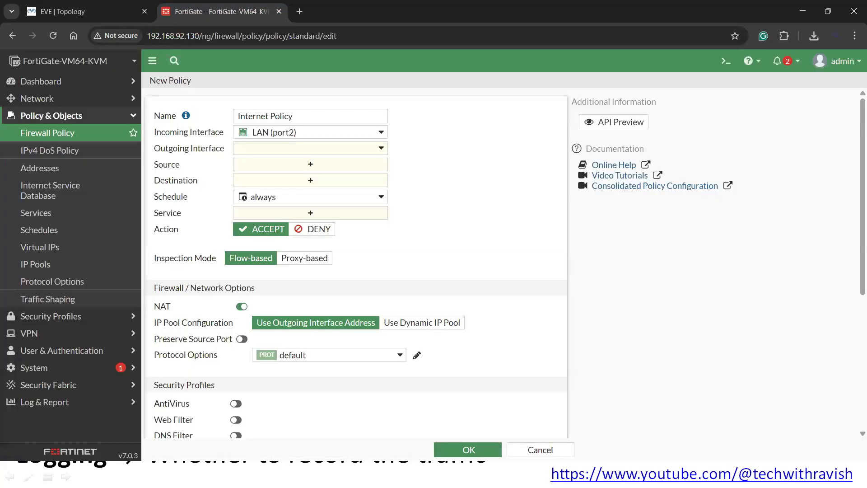
pyautogui.moveTo(170, 156)
pyautogui.mouseDown()
pyautogui.moveTo(152, 141)
pyautogui.moveTo(233, 143)
pyautogui.moveTo(147, 151)
pyautogui.mouseUp()
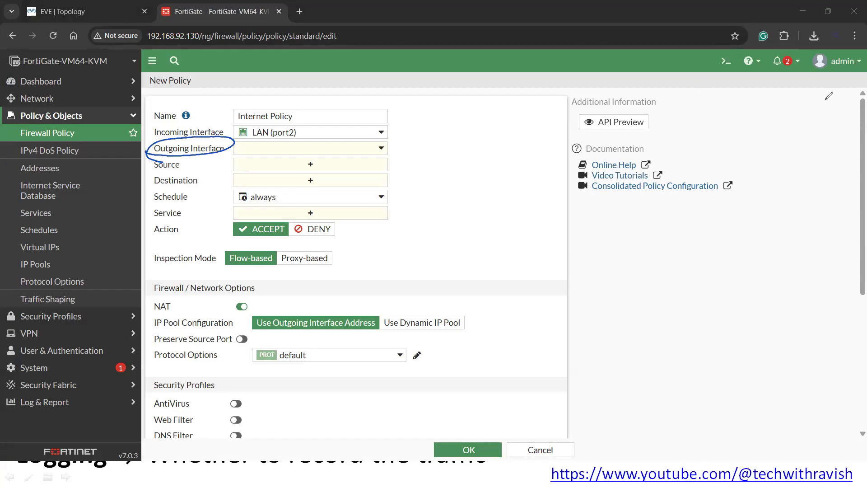
pyautogui.click(292, 149)
pyautogui.click(275, 196)
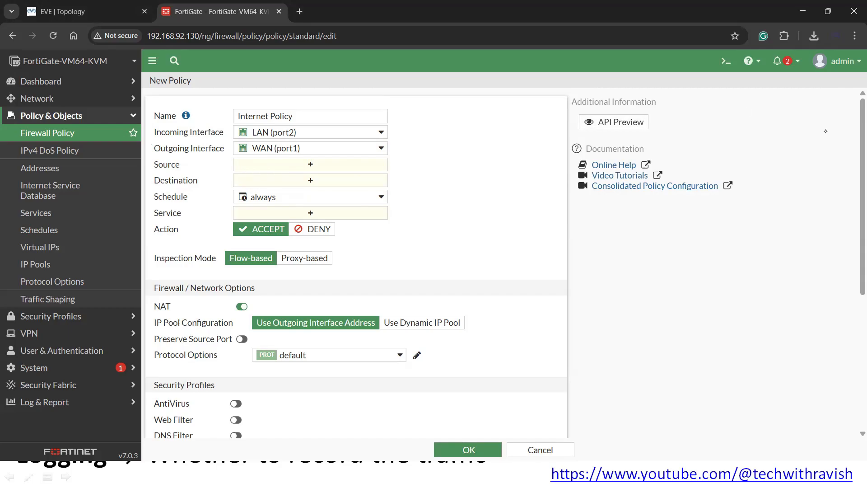
pyautogui.moveTo(239, 161)
pyautogui.mouseDown()
pyautogui.moveTo(398, 153)
pyautogui.moveTo(237, 166)
pyautogui.mouseUp()
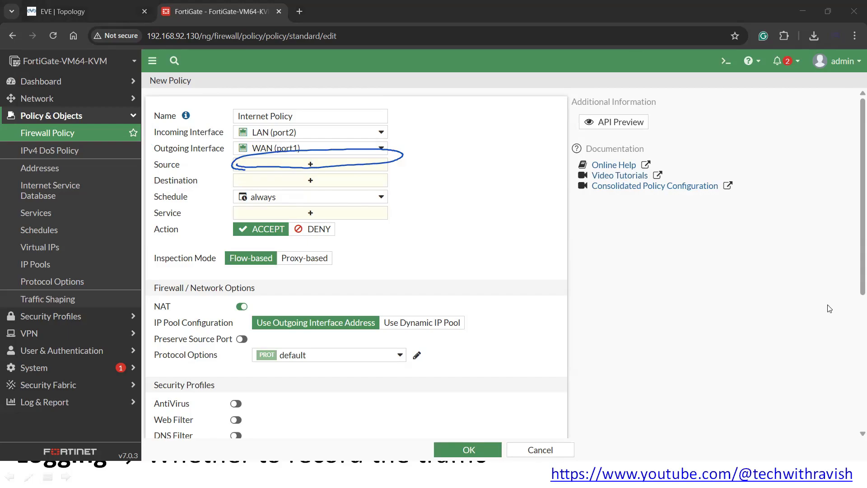
# - Open the Source address list, then switch to the Firewall Policy slide
pyautogui.click(310, 165)
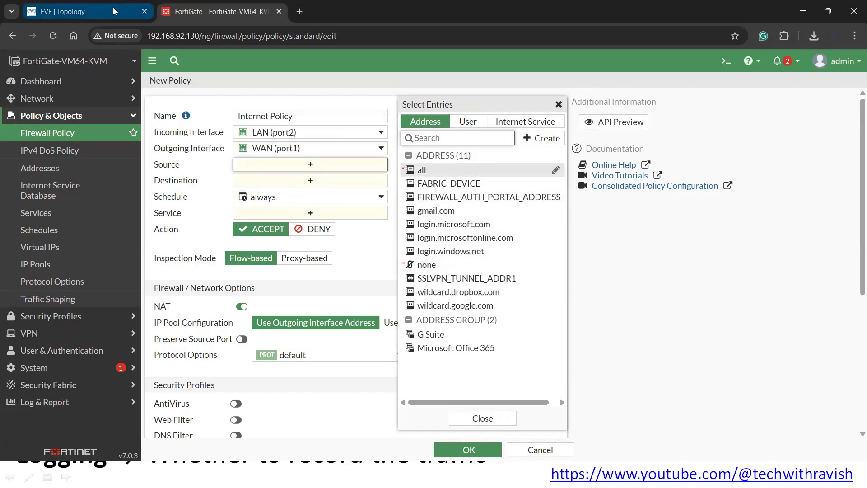
pyautogui.hotkey('alt', 'Tab')
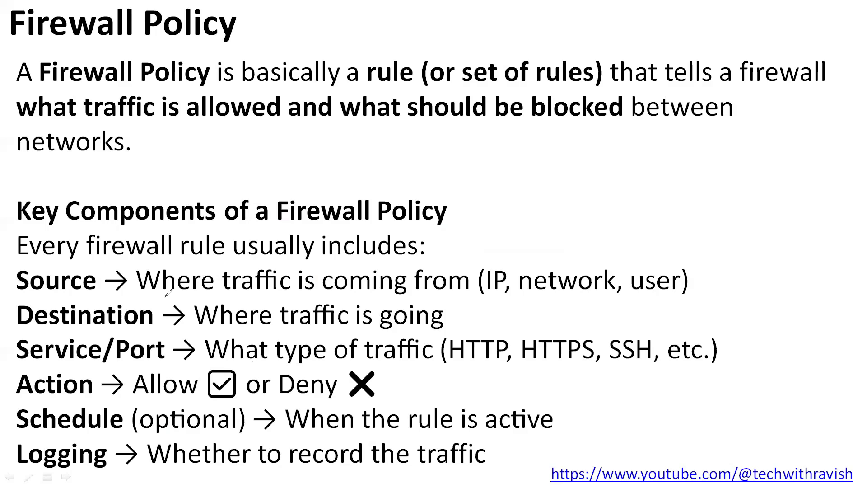
# - Circle the slide's Source definition, clear the ink, and return to FortiGate's source list
pyautogui.moveTo(168, 293)
pyautogui.mouseDown()
pyautogui.moveTo(190, 265)
pyautogui.moveTo(507, 260)
pyautogui.moveTo(665, 262)
pyautogui.moveTo(675, 299)
pyautogui.moveTo(329, 304)
pyautogui.moveTo(159, 294)
pyautogui.mouseUp()
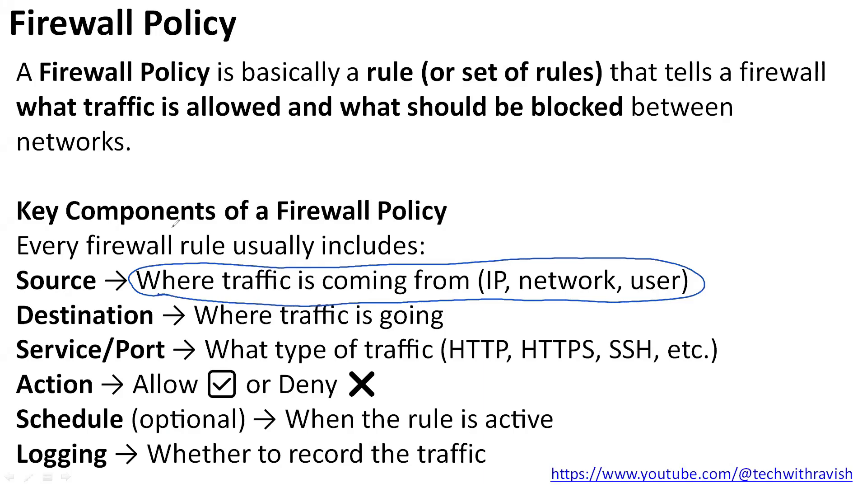
pyautogui.press('e')
pyautogui.hotkey('alt', 'Tab')
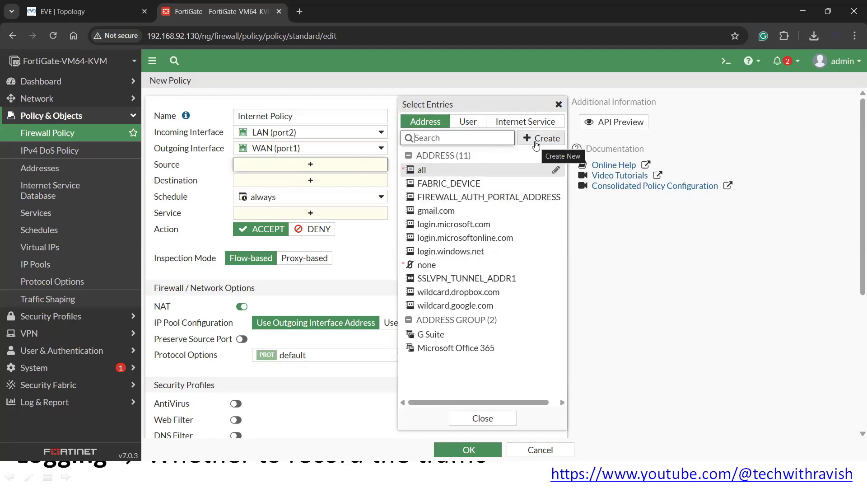
pyautogui.hotkey('alt', 'Tab')
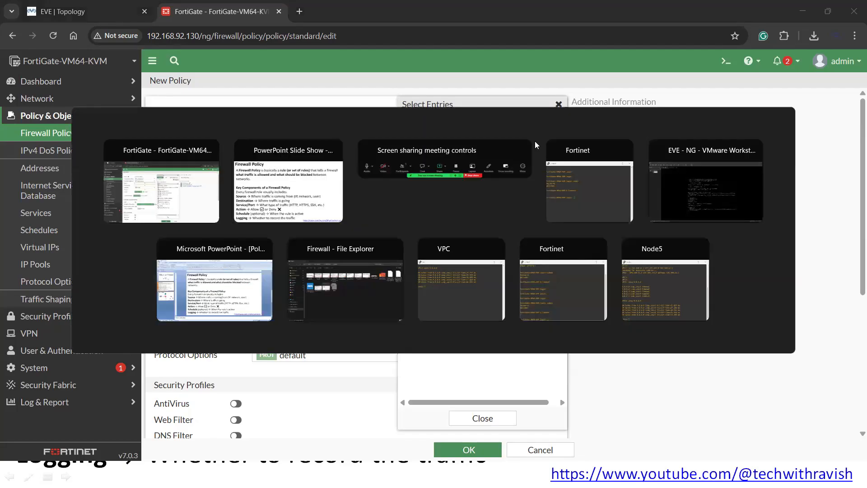
# - On the EVE topology, mark the Win host and its 192.168.10.2 label, then reopen the FortiGate policy page
pyautogui.click(163, 184)
pyautogui.click(77, 13)
pyautogui.moveTo(319, 339); pyautogui.dragTo(383, 428)
pyautogui.moveTo(296, 349); pyautogui.dragTo(384, 426)
pyautogui.click(377, 384)
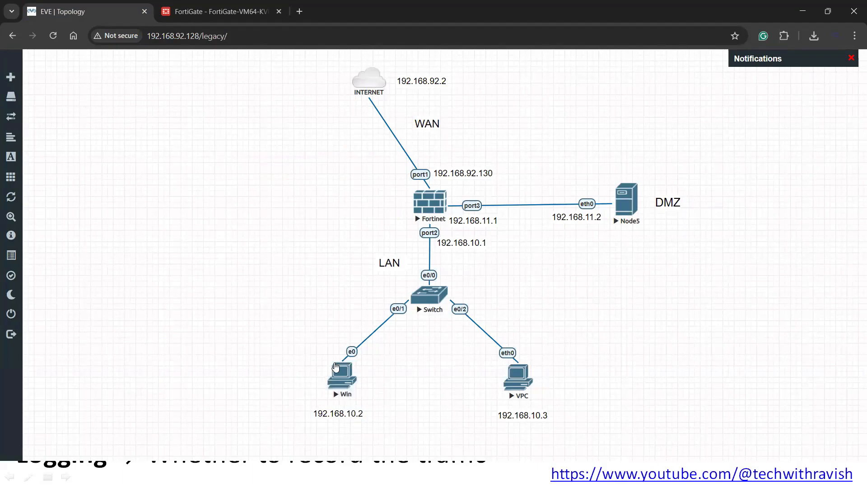
pyautogui.moveTo(311, 346); pyautogui.dragTo(316, 410)
pyautogui.click(405, 398)
pyautogui.click(274, 391)
pyautogui.hotkey('alt', 'Tab')
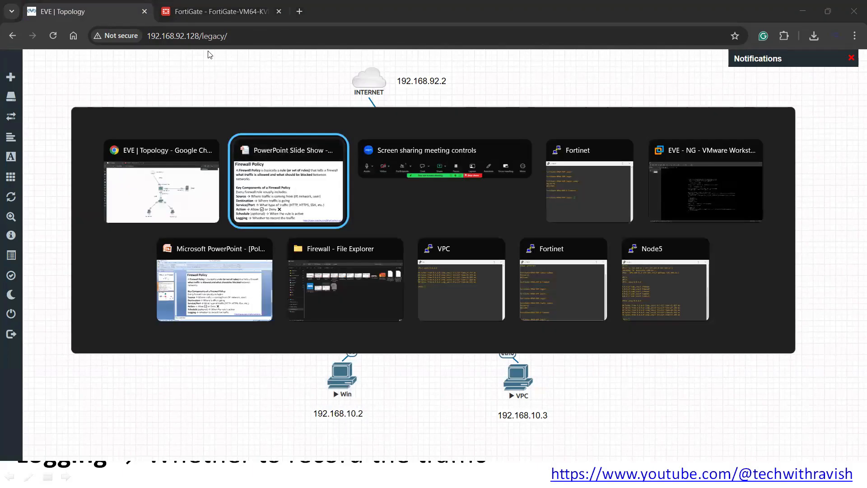
pyautogui.press('Escape')
pyautogui.click(222, 11)
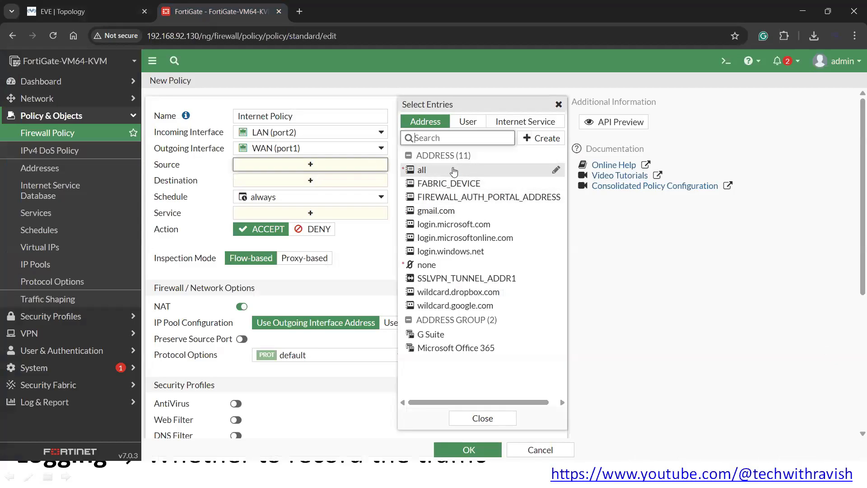
# - Create a new address named USER 1 LAN, keeping Subnet as its type
pyautogui.click(534, 147)
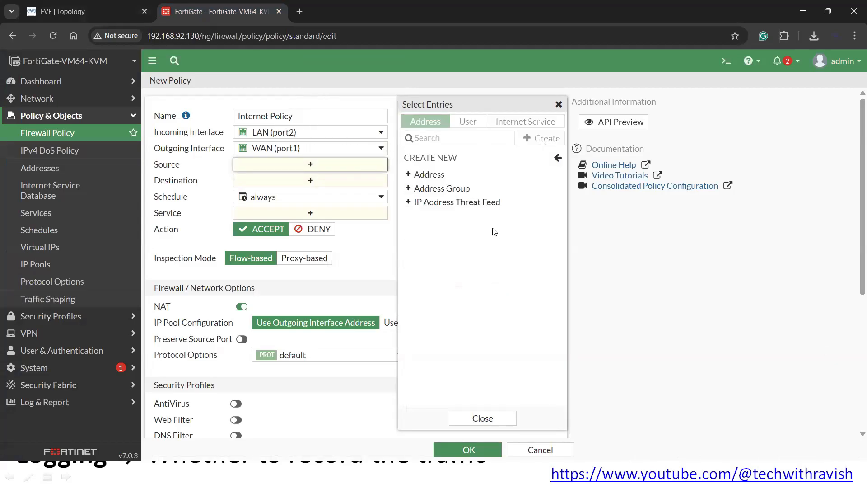
pyautogui.click(431, 176)
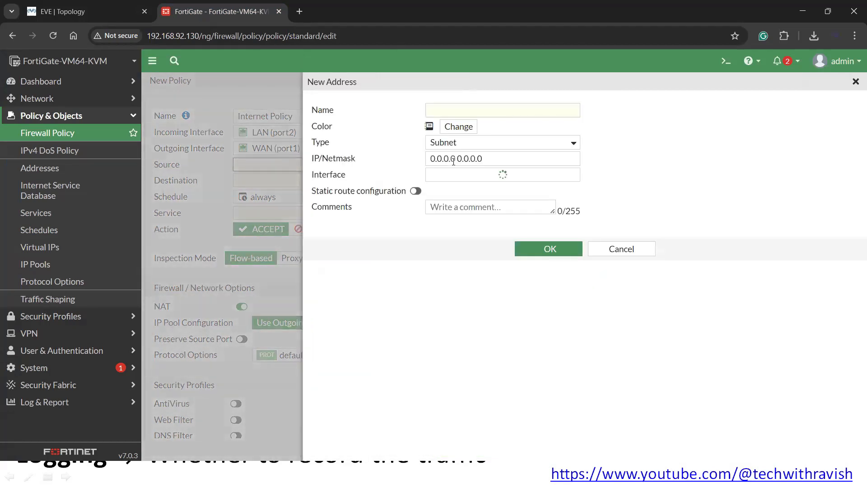
pyautogui.click(455, 107)
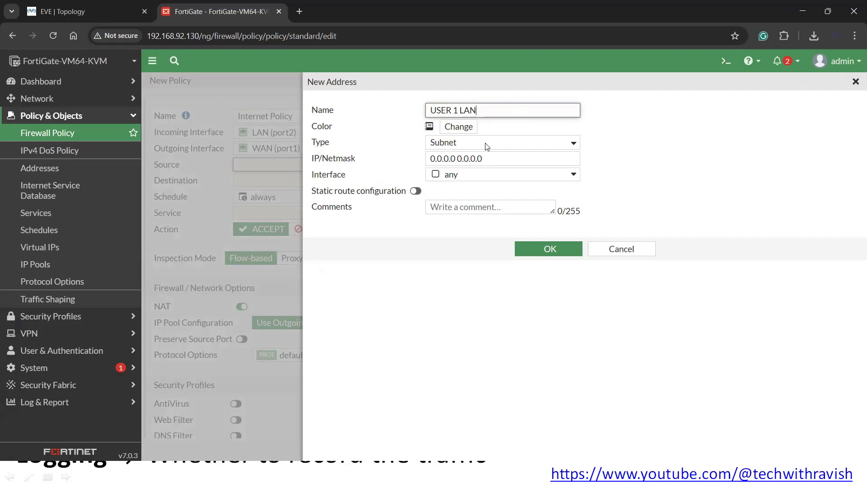
pyautogui.click(467, 143)
pyautogui.click(466, 142)
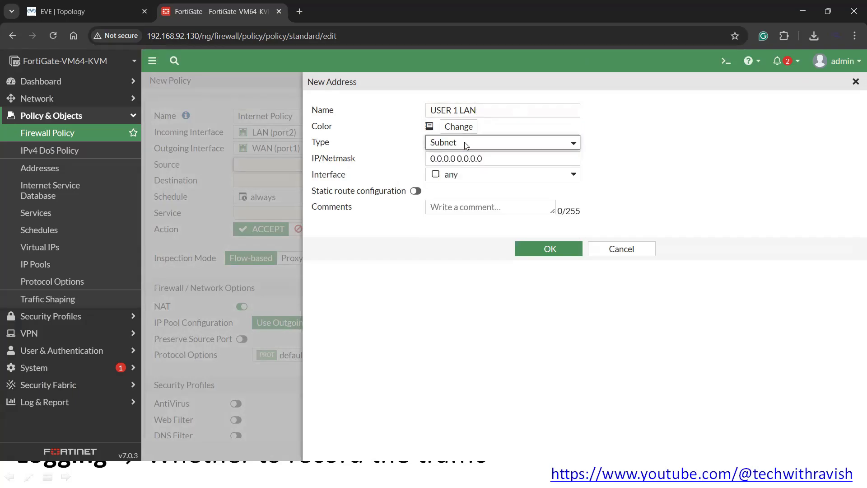
pyautogui.click(467, 145)
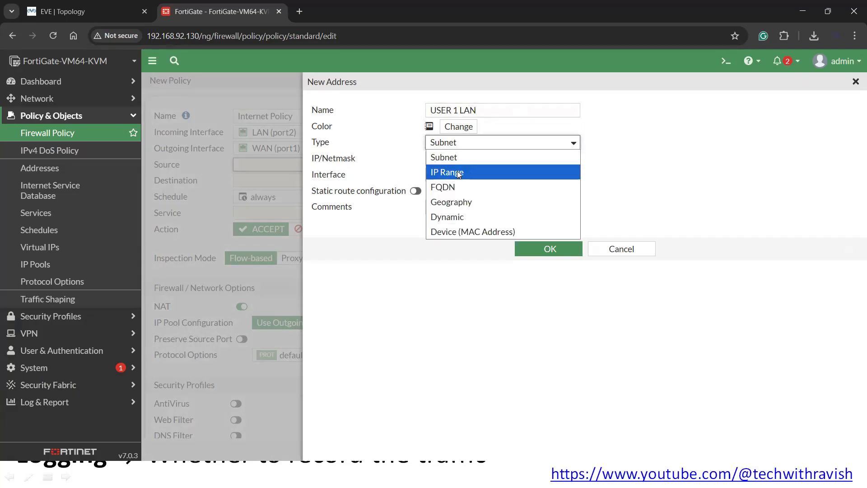
pyautogui.click(599, 167)
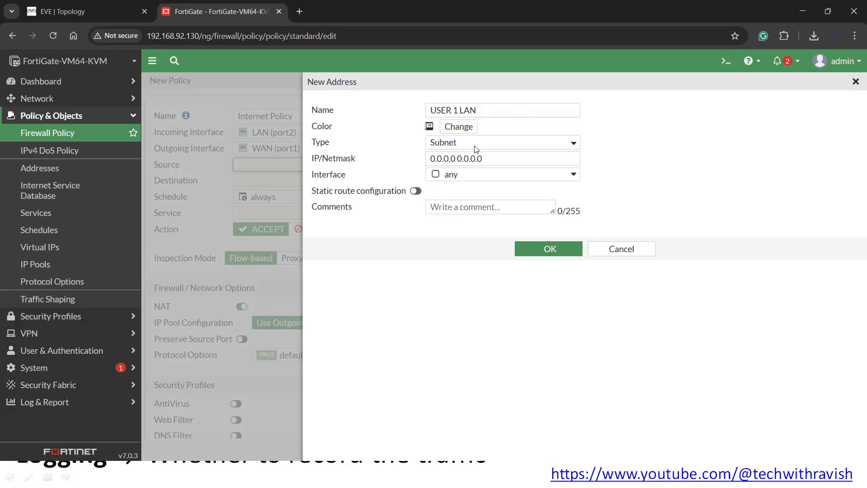
# - Give the address subnet 192.168.10.2/32 on interface LAN (port2) and save it
pyautogui.click(477, 157)
pyautogui.moveTo(501, 161); pyautogui.dragTo(398, 154)
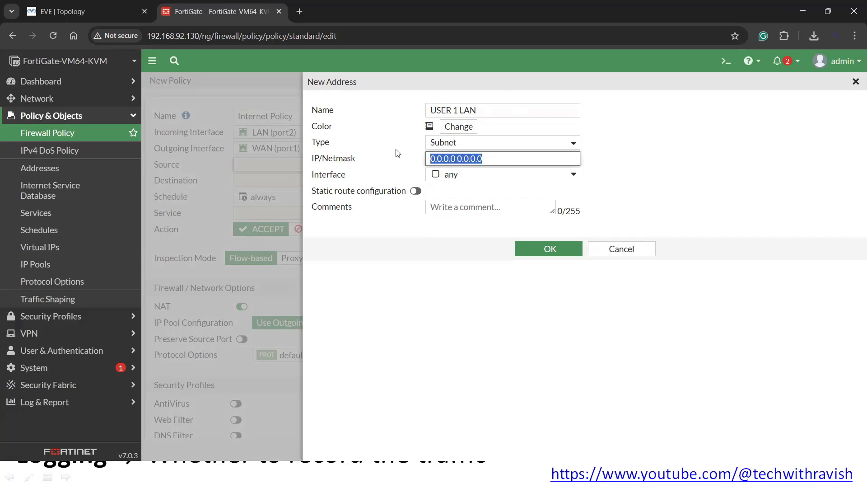
pyautogui.write('192.168.10.2/32')
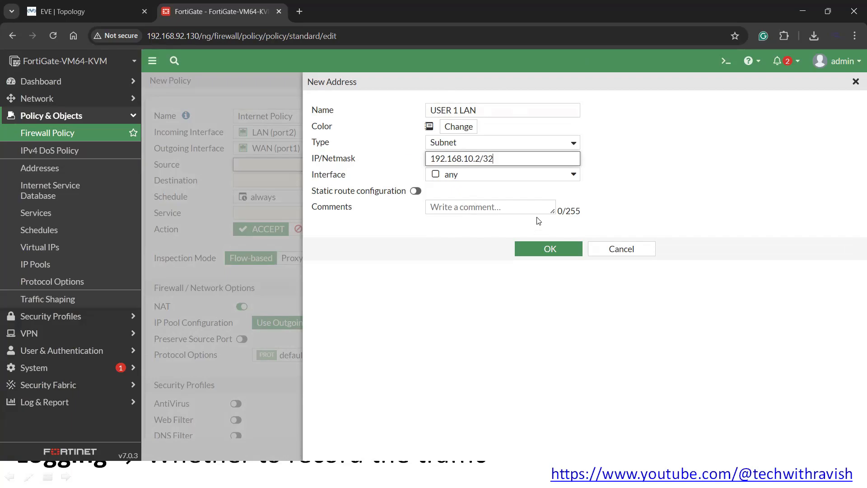
pyautogui.click(671, 177)
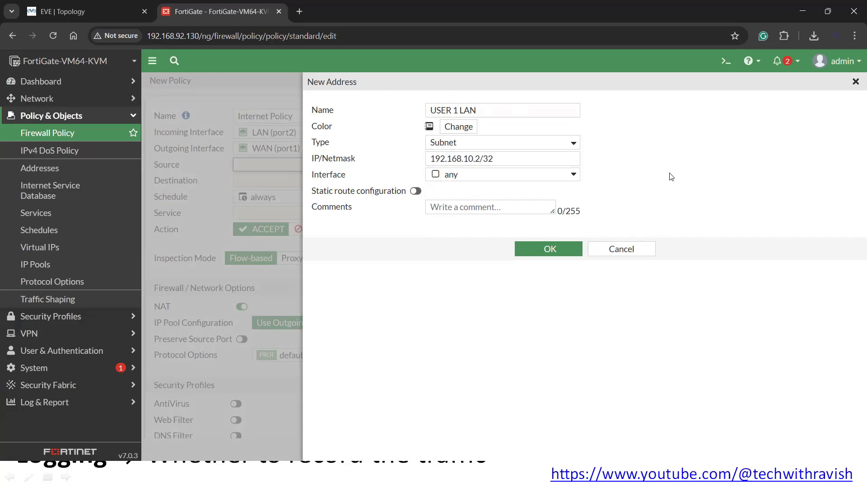
pyautogui.click(474, 176)
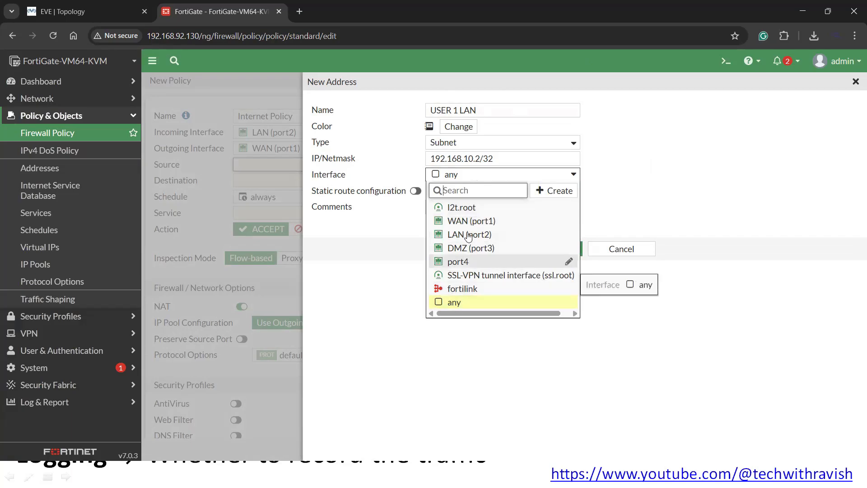
pyautogui.click(411, 233)
pyautogui.click(488, 179)
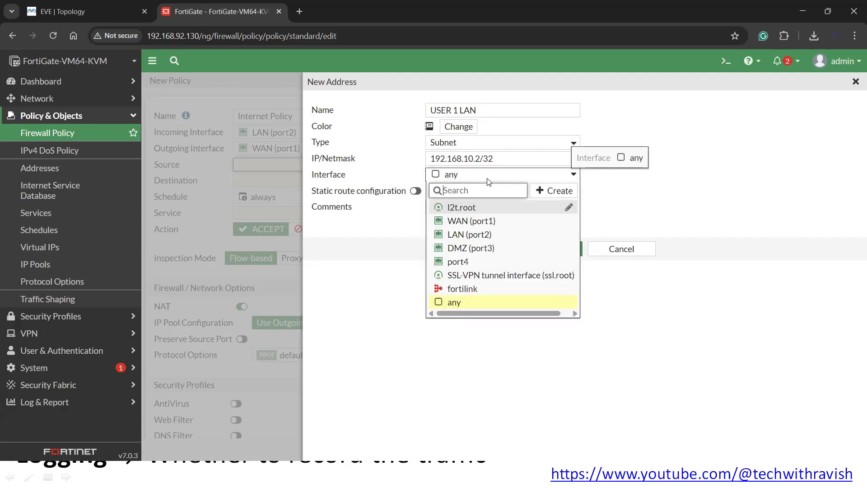
pyautogui.click(488, 234)
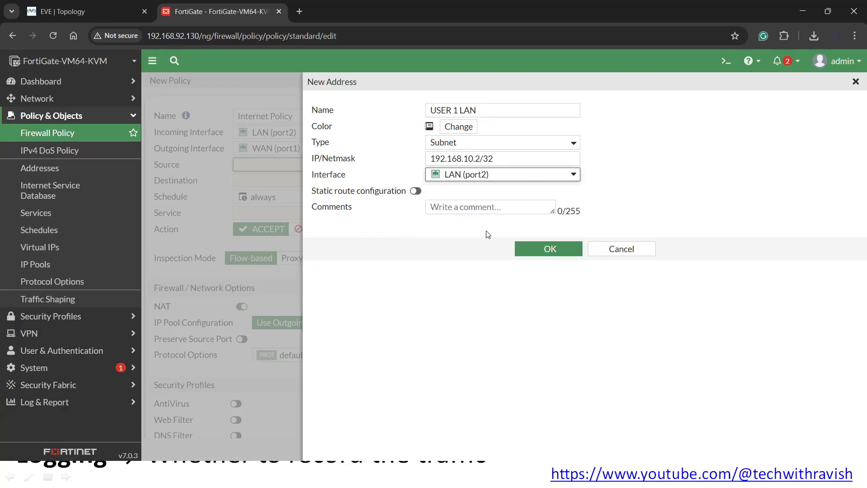
pyautogui.click(425, 226)
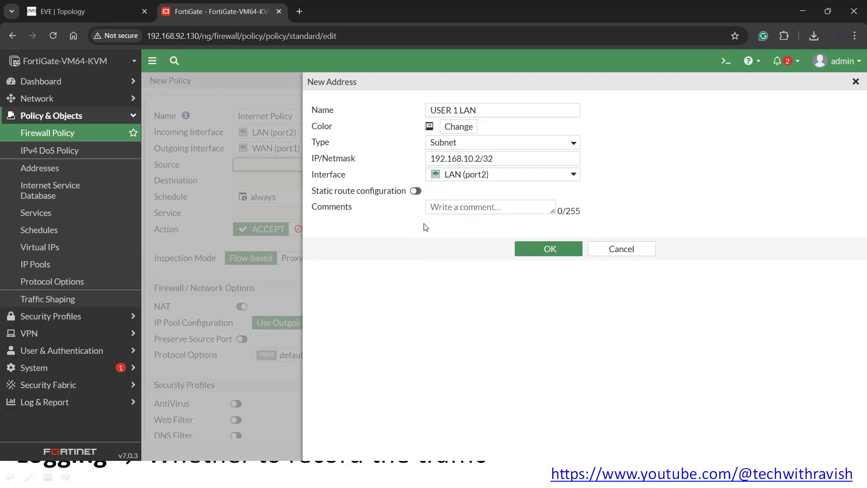
pyautogui.click(540, 248)
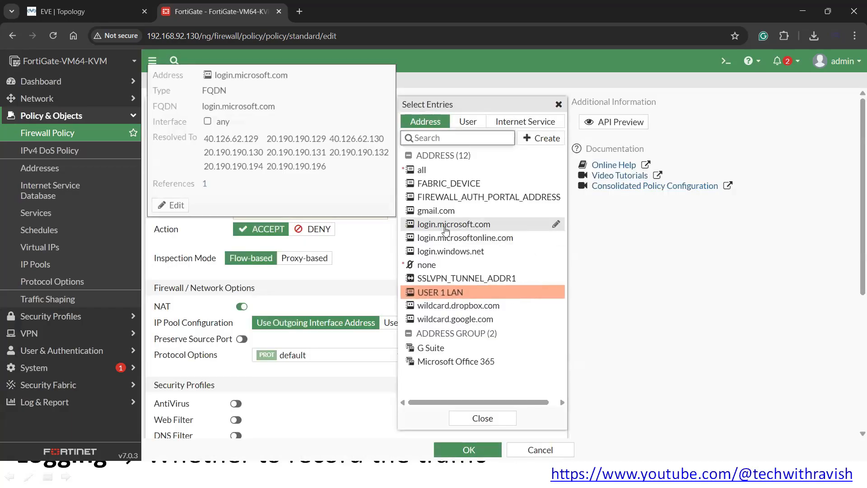
# - Set the policy's source address to USER 1 LAN
pyautogui.click(380, 254)
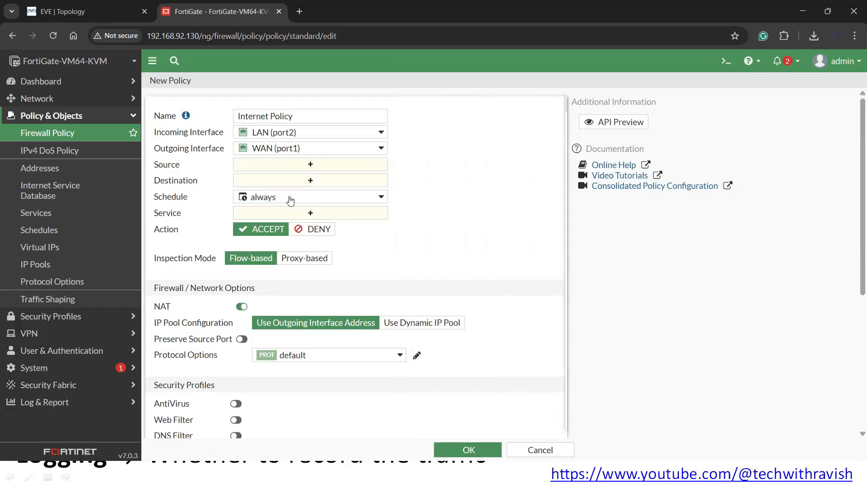
pyautogui.click(266, 166)
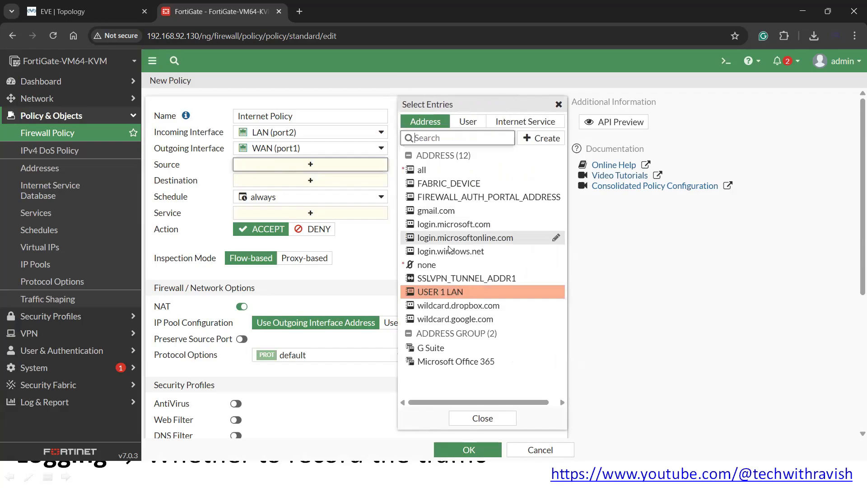
pyautogui.click(454, 291)
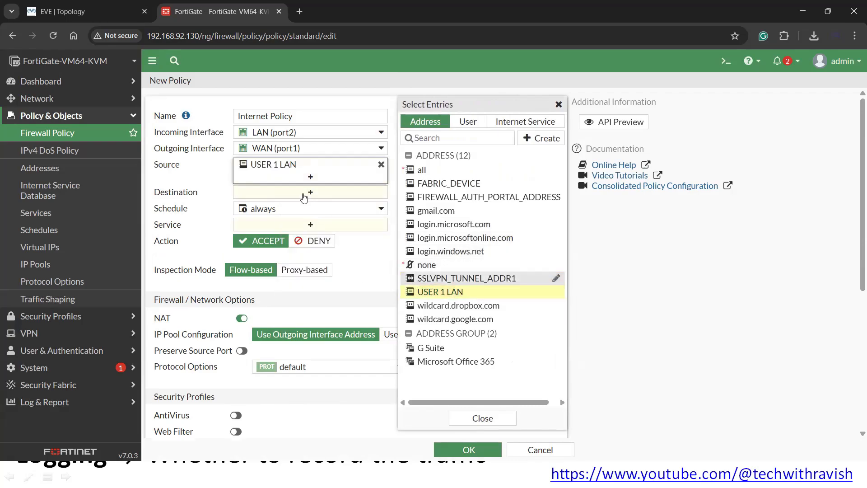
pyautogui.click(374, 259)
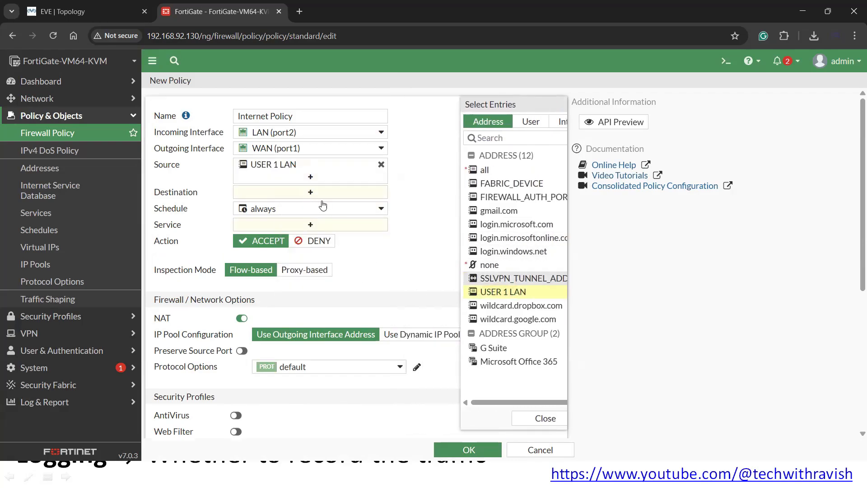
# - Set the policy's destination address to all
pyautogui.click(343, 194)
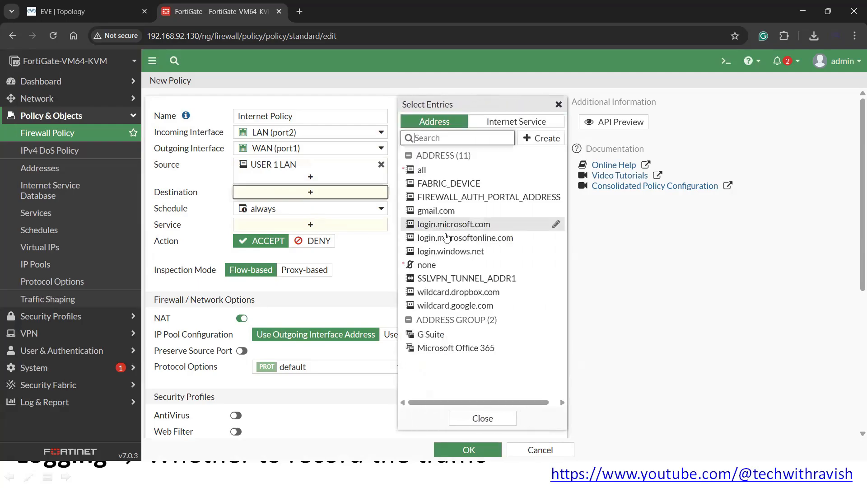
pyautogui.moveTo(423, 173)
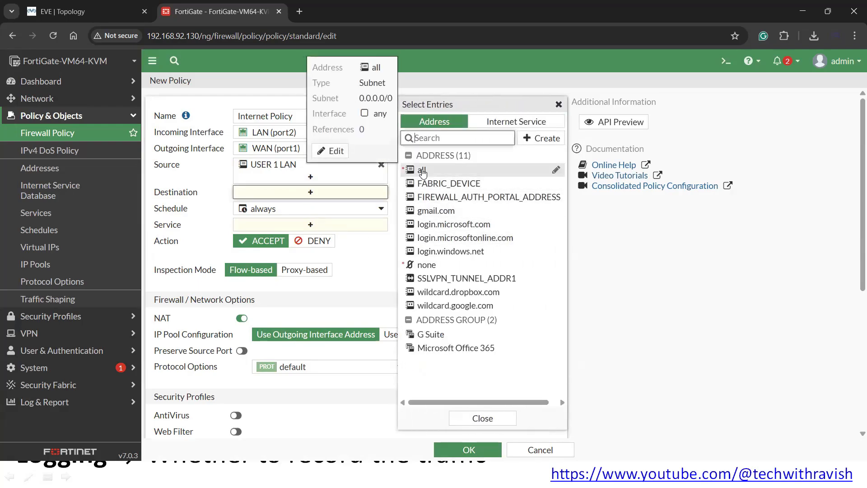
pyautogui.click(422, 171)
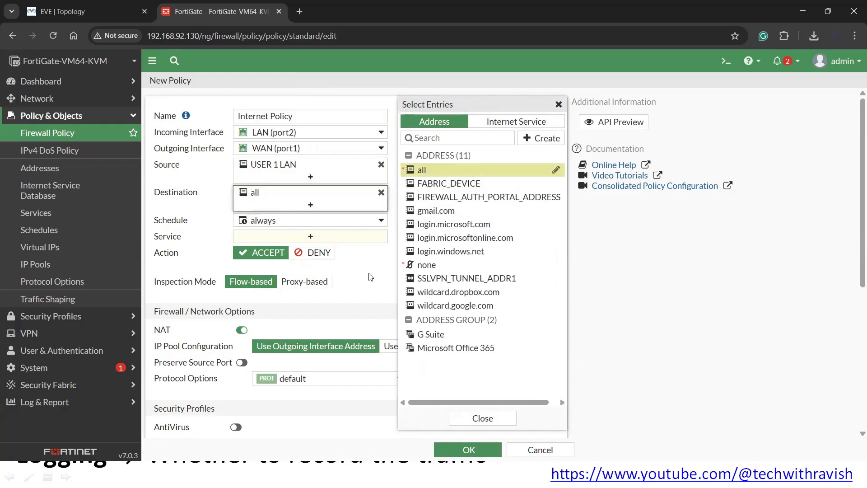
# - Annotate the Destination and Service/Port lines on the Firewall Policy slide, then return to FortiGate
pyautogui.hotkey('alt', 'Tab')
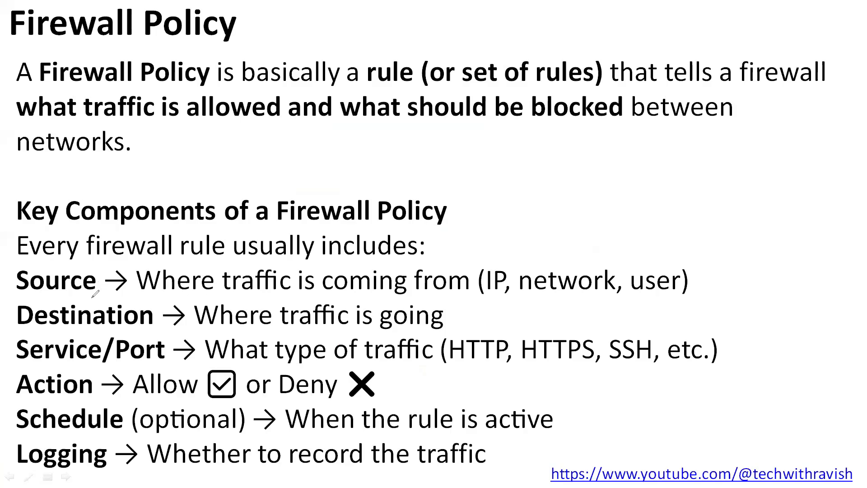
pyautogui.moveTo(24, 298)
pyautogui.mouseDown()
pyautogui.moveTo(421, 299)
pyautogui.moveTo(456, 332)
pyautogui.moveTo(80, 334)
pyautogui.moveTo(11, 317)
pyautogui.moveTo(28, 298)
pyautogui.mouseUp()
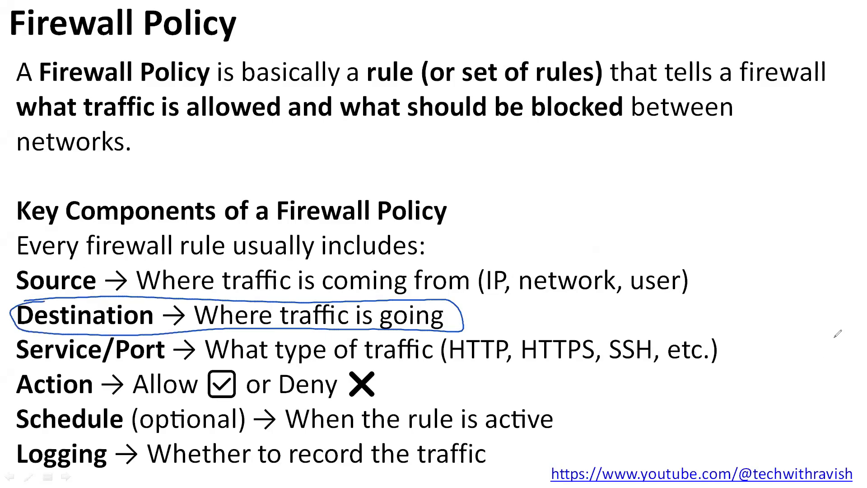
pyautogui.press('e')
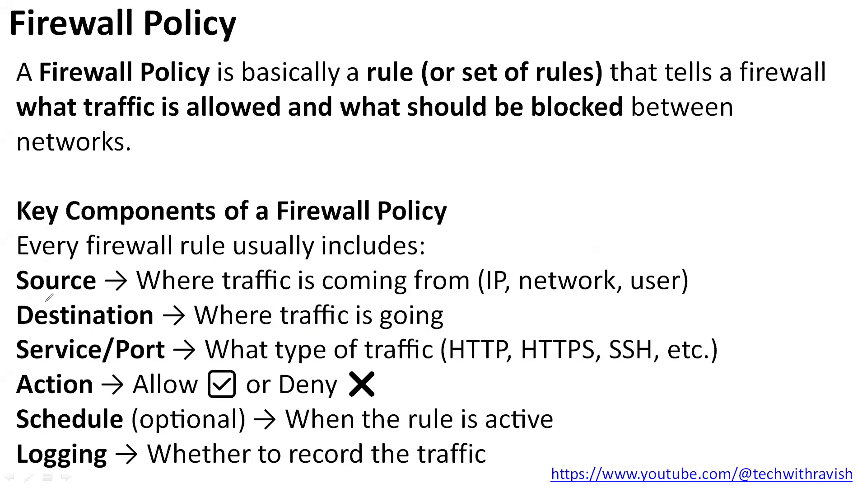
pyautogui.moveTo(47, 367)
pyautogui.mouseDown()
pyautogui.moveTo(18, 339)
pyautogui.moveTo(224, 330)
pyautogui.moveTo(712, 337)
pyautogui.moveTo(597, 374)
pyautogui.moveTo(41, 370)
pyautogui.mouseUp()
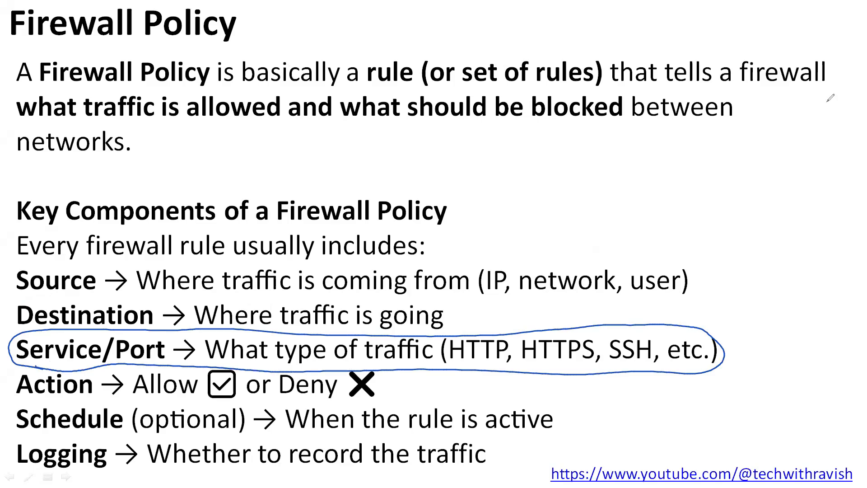
pyautogui.hotkey('alt', 'Tab')
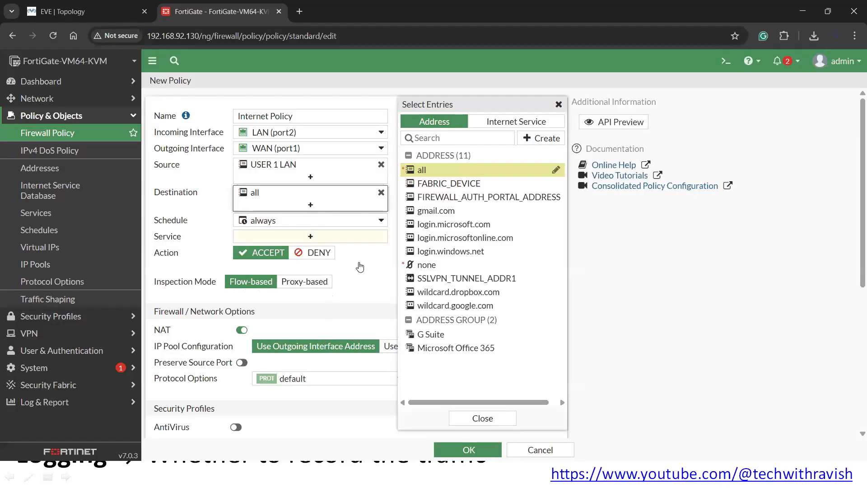
# - Add HTTP, HTTPS, DNS and DHCP as policy services, leaving the schedule at always
pyautogui.click(280, 237)
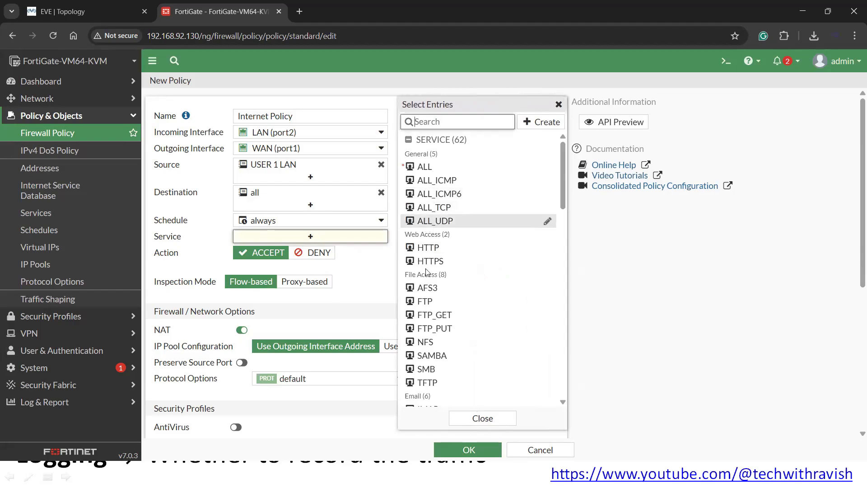
pyautogui.click(429, 248)
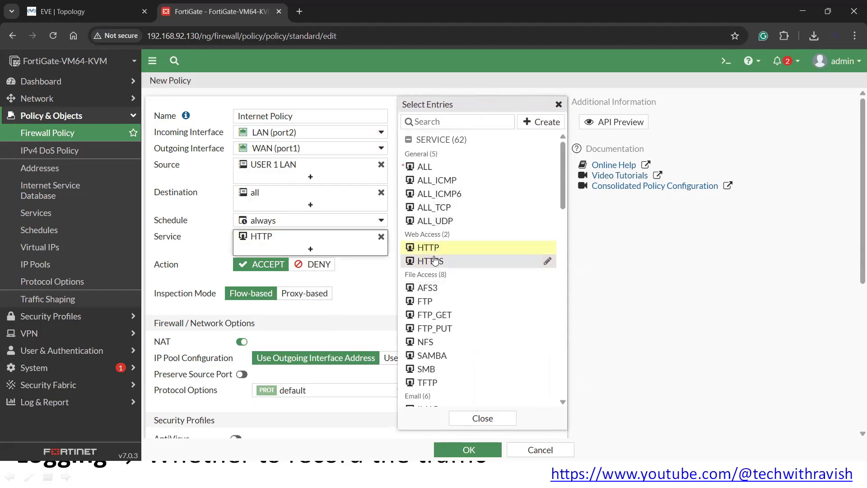
pyautogui.click(434, 261)
pyautogui.scroll(-5, 435, 261)
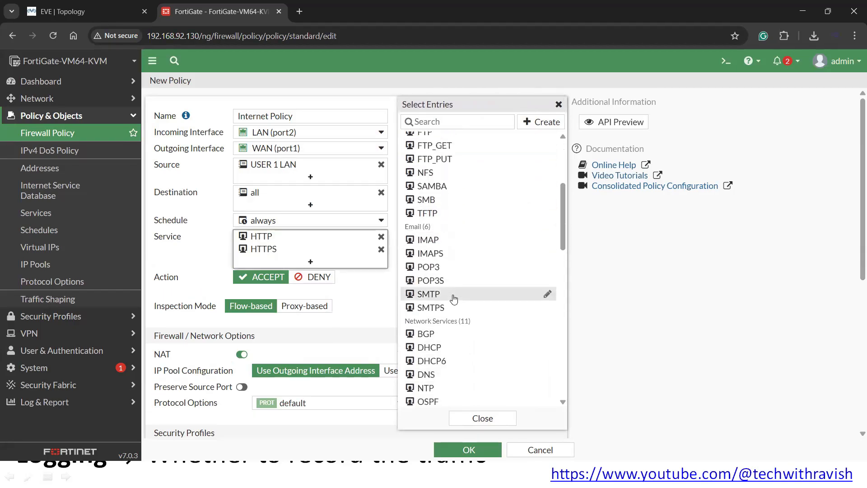
pyautogui.click(445, 318)
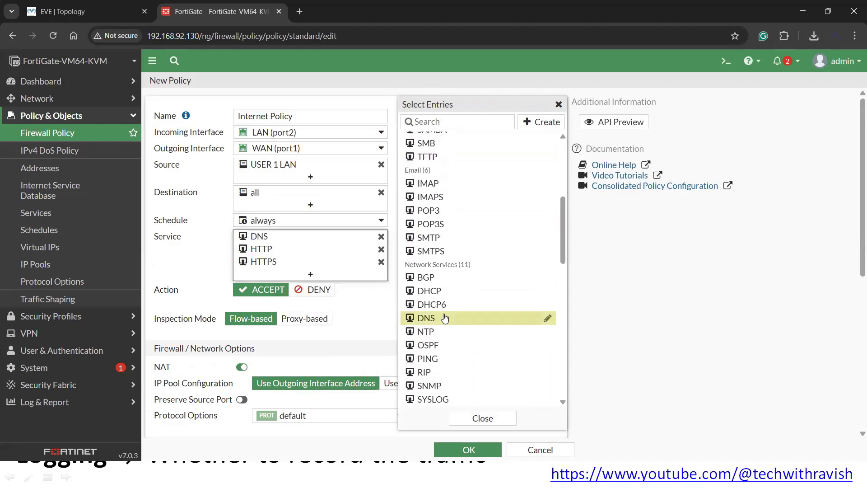
pyautogui.click(429, 291)
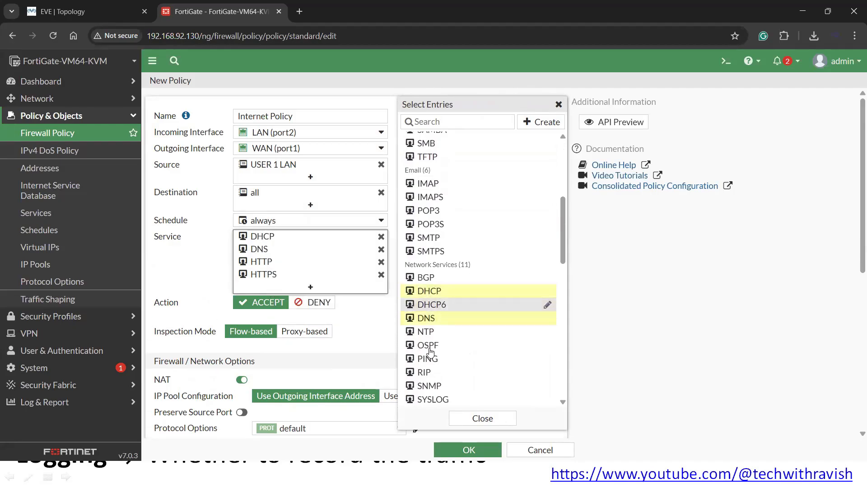
pyautogui.scroll(5, 446, 356)
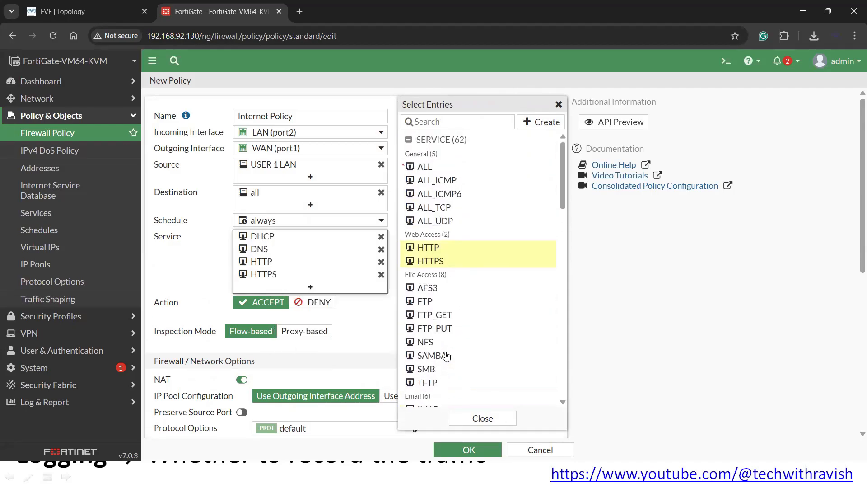
pyautogui.click(474, 416)
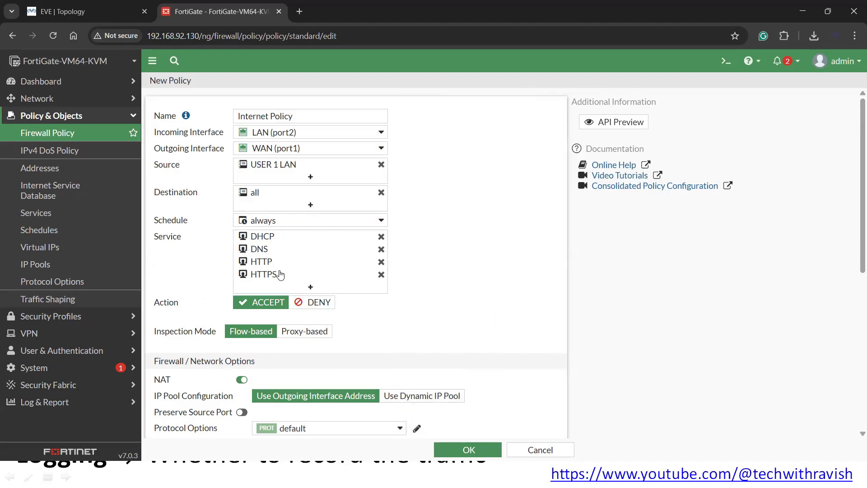
pyautogui.click(343, 225)
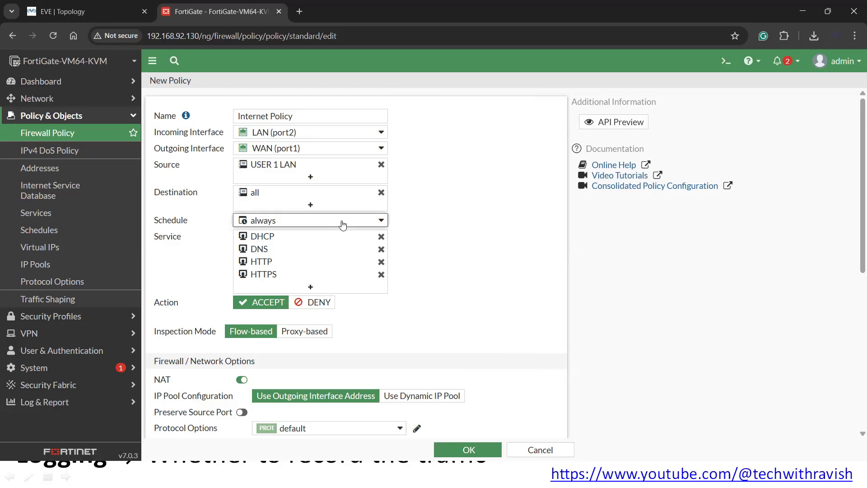
pyautogui.click(450, 306)
# - Replace the chosen services with ALL
pyautogui.click(311, 287)
pyautogui.scroll(-4, 476, 236)
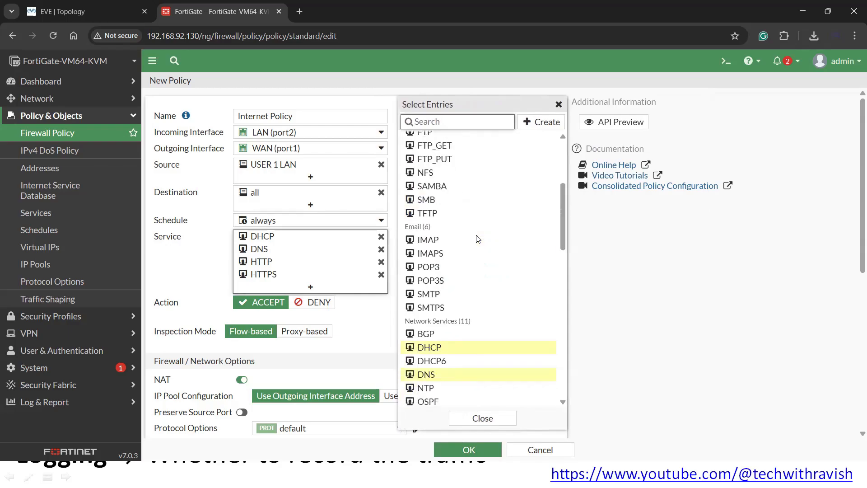
pyautogui.scroll(2, 478, 238)
pyautogui.scroll(3, 478, 239)
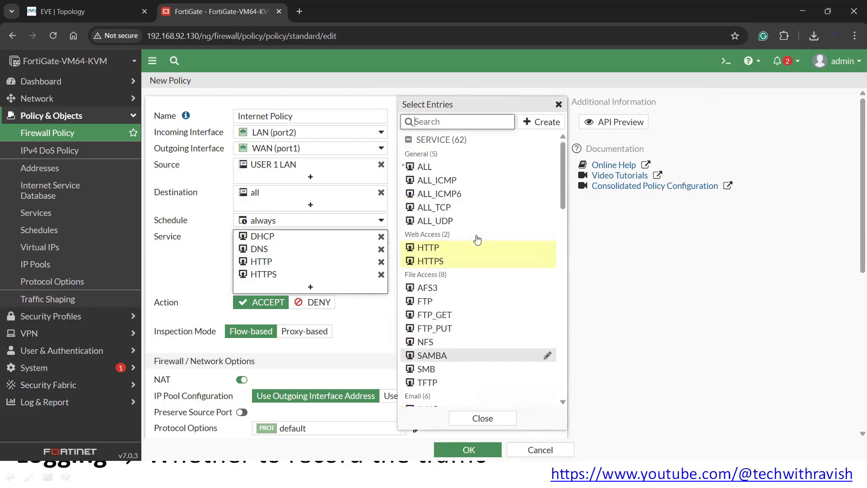
pyautogui.click(430, 167)
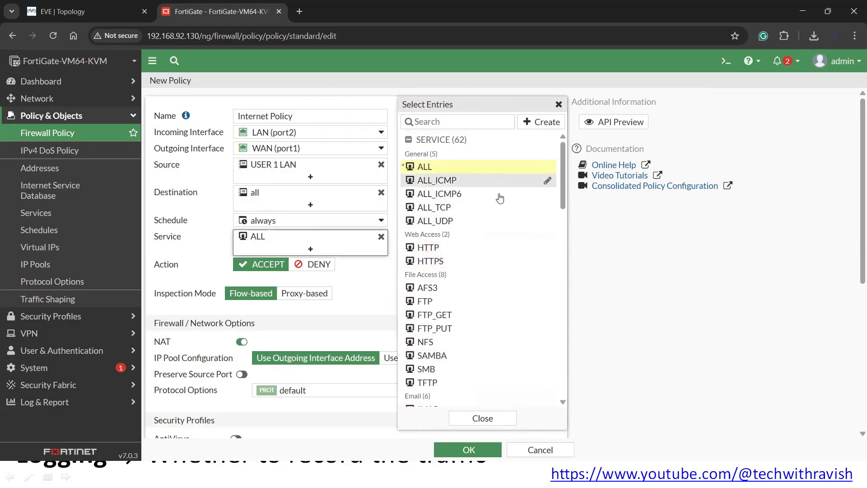
pyautogui.click(636, 319)
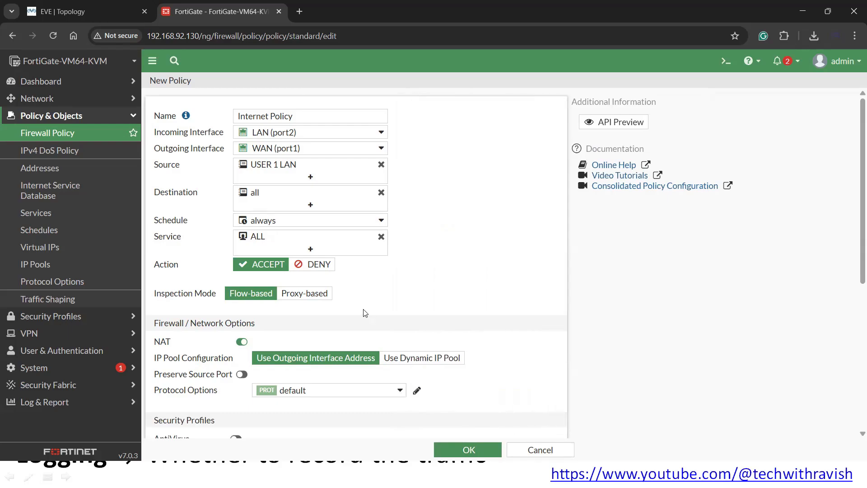
pyautogui.scroll(-1, 365, 312)
pyautogui.scroll(1, 365, 312)
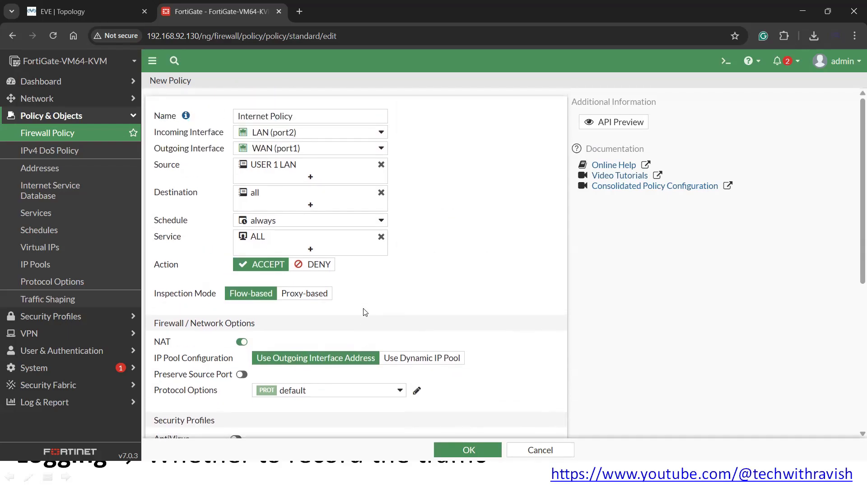
pyautogui.scroll(-2, 364, 313)
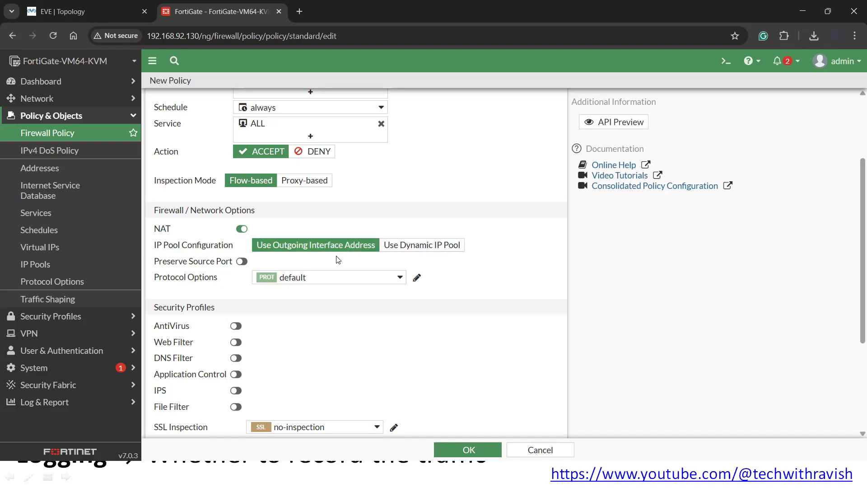
pyautogui.scroll(-1, 337, 259)
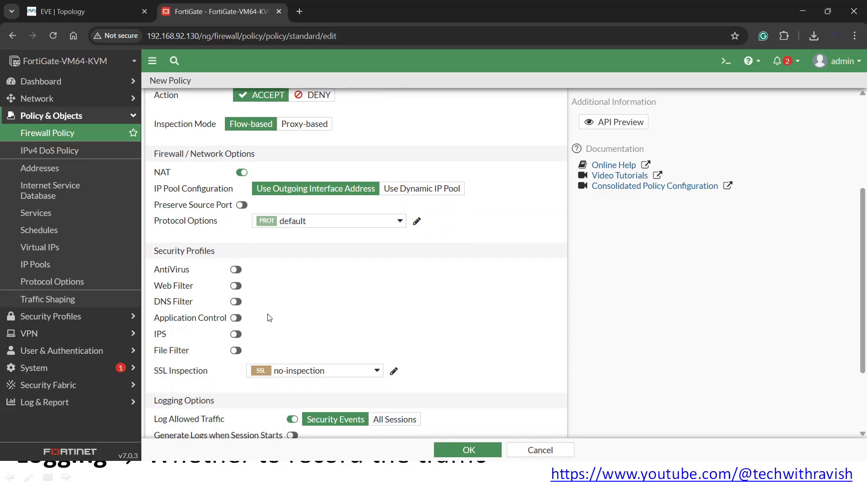
pyautogui.scroll(-1, 269, 318)
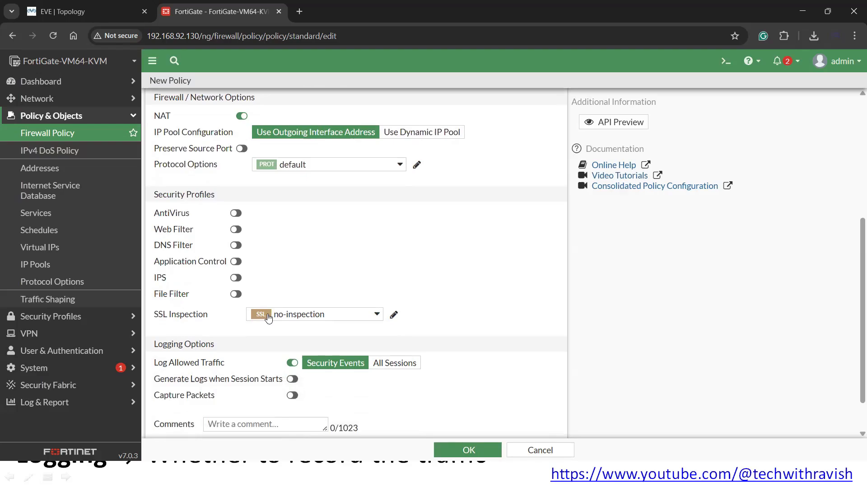
pyautogui.click(304, 316)
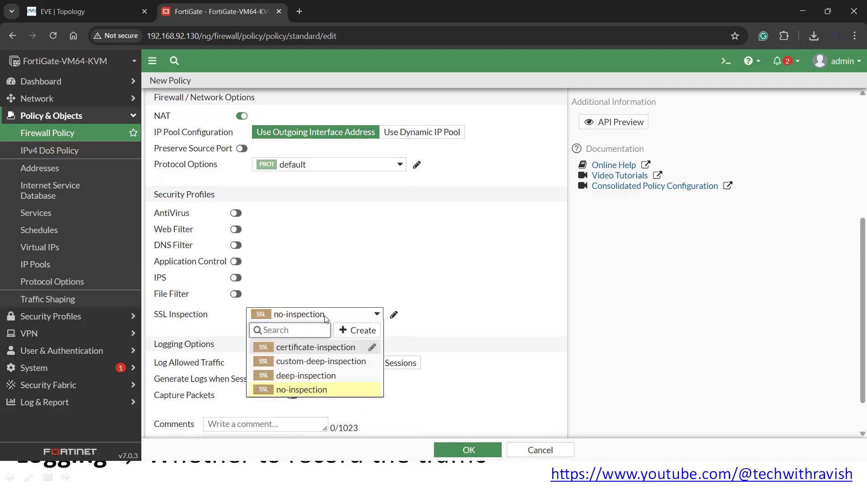
pyautogui.moveTo(334, 354)
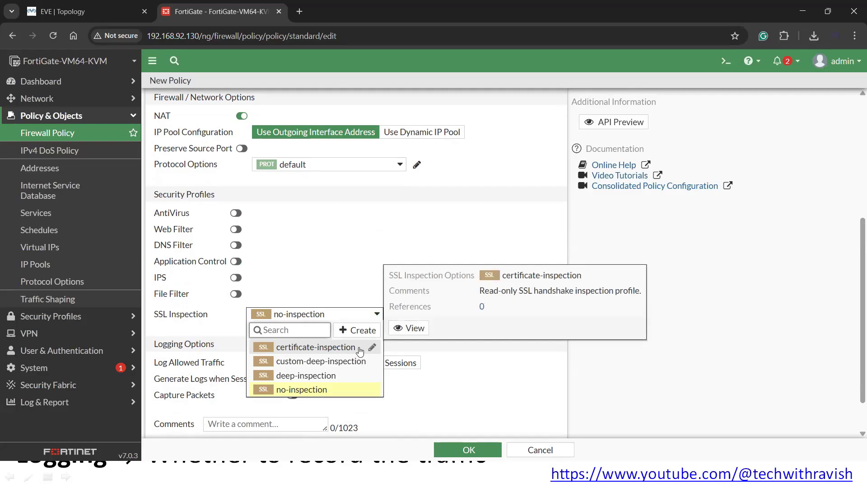
pyautogui.click(453, 369)
pyautogui.scroll(-1, 358, 328)
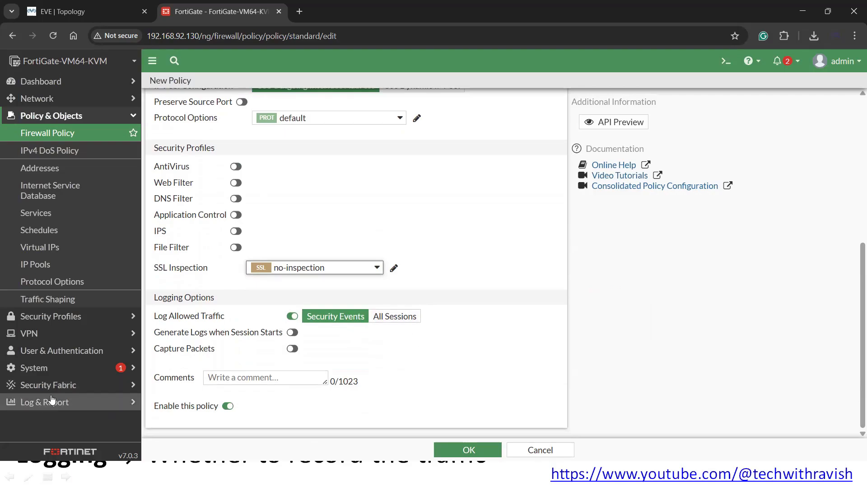
# - Save the Internet Policy, check its USER 1 LAN source in the list, and switch to EVE-NG
pyautogui.click(469, 450)
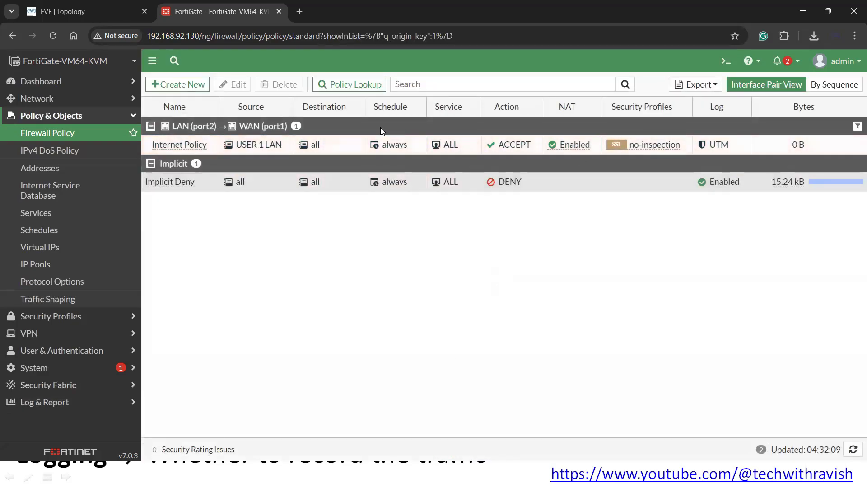
pyautogui.moveTo(272, 146)
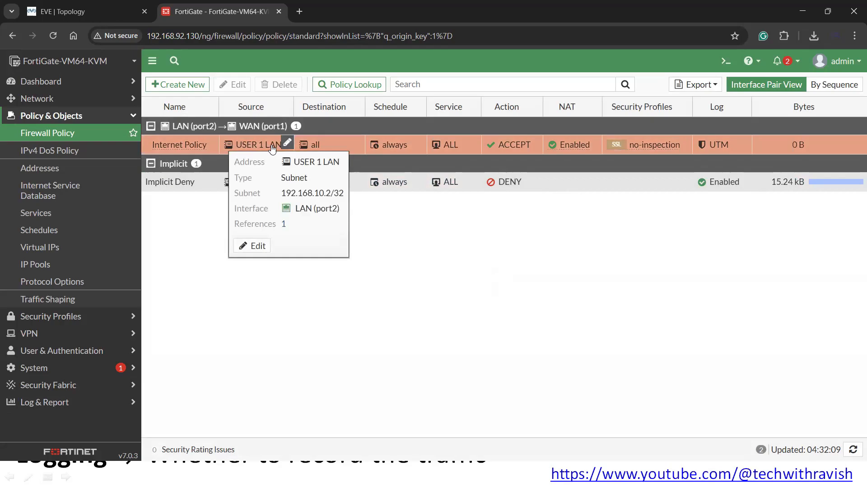
pyautogui.hotkey('alt', 'Tab')
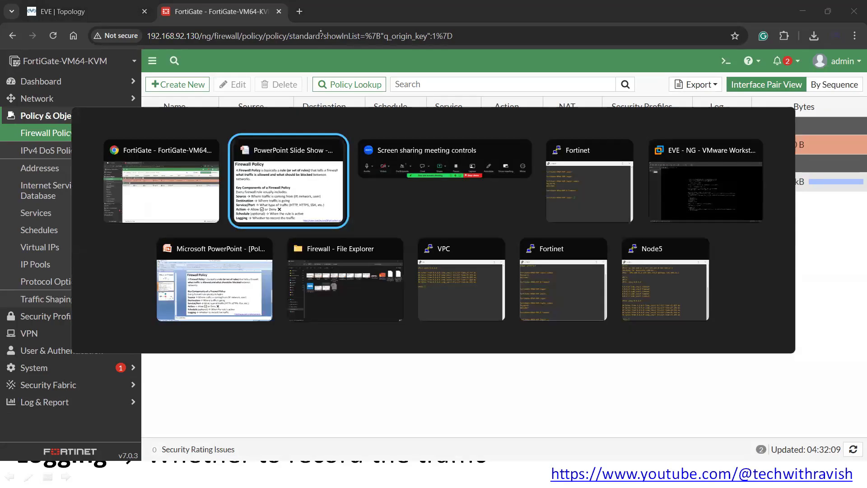
pyautogui.press('Escape')
# - Mark the Win host's path out to INTERNET on the slide
pyautogui.click(56, 13)
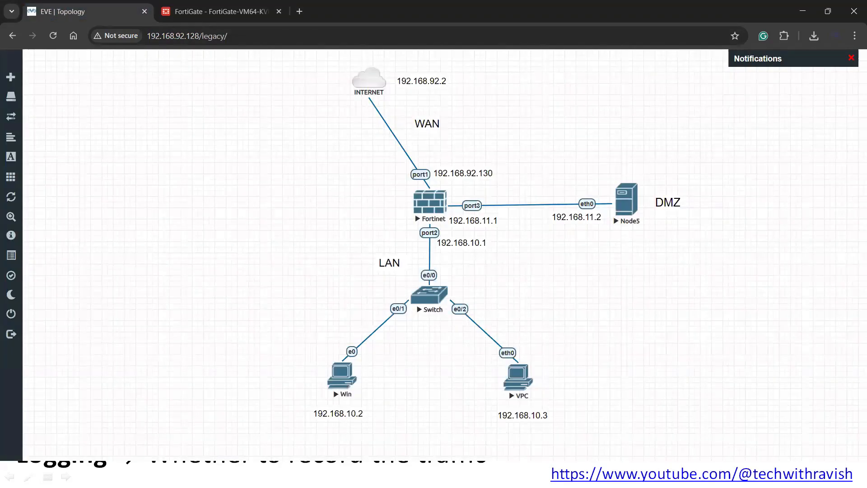
pyautogui.hotkey('alt', 'Tab')
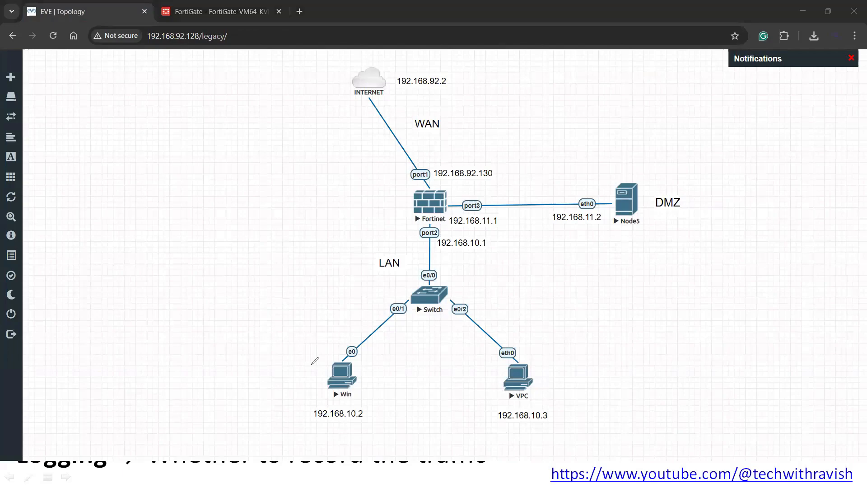
pyautogui.moveTo(314, 360)
pyautogui.mouseDown()
pyautogui.moveTo(411, 226)
pyautogui.moveTo(365, 109)
pyautogui.moveTo(436, 109)
pyautogui.moveTo(345, 80)
pyautogui.mouseUp()
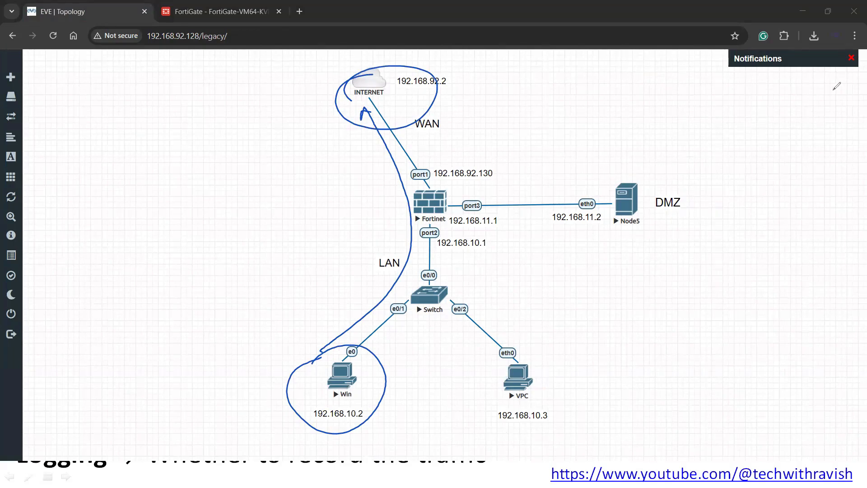
pyautogui.press('e')
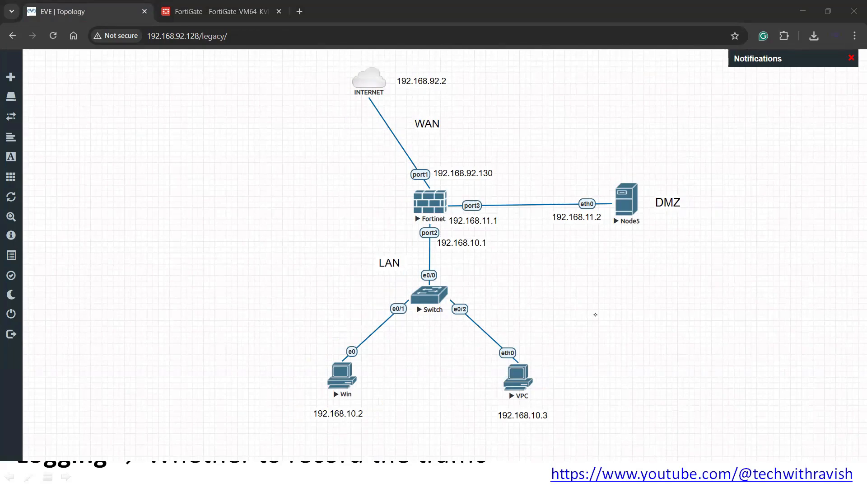
pyautogui.moveTo(507, 354)
pyautogui.mouseDown()
pyautogui.moveTo(519, 433)
pyautogui.moveTo(537, 349)
pyautogui.mouseUp()
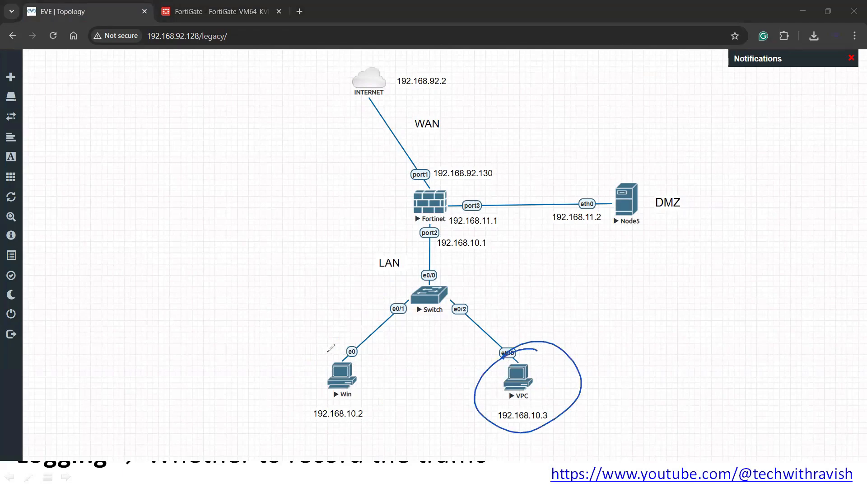
pyautogui.moveTo(368, 355)
pyautogui.mouseDown()
pyautogui.moveTo(303, 360)
pyautogui.moveTo(327, 342)
pyautogui.mouseUp()
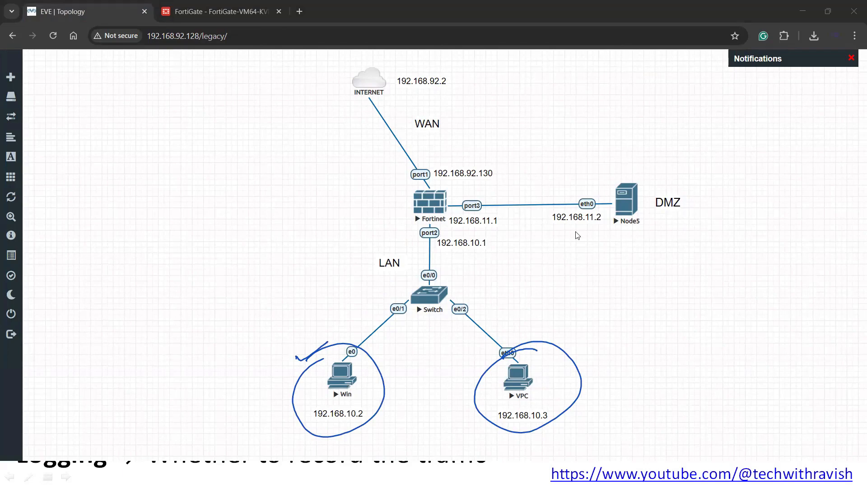
pyautogui.press('Escape')
# - Open the Win host's console from the EVE-NG topology, letting the viewer launch
pyautogui.hotkey('alt', 'Tab')
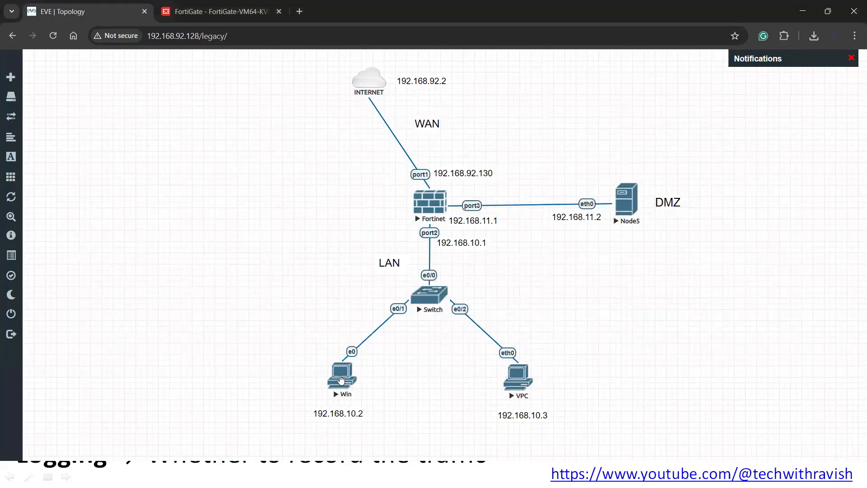
pyautogui.click(346, 375)
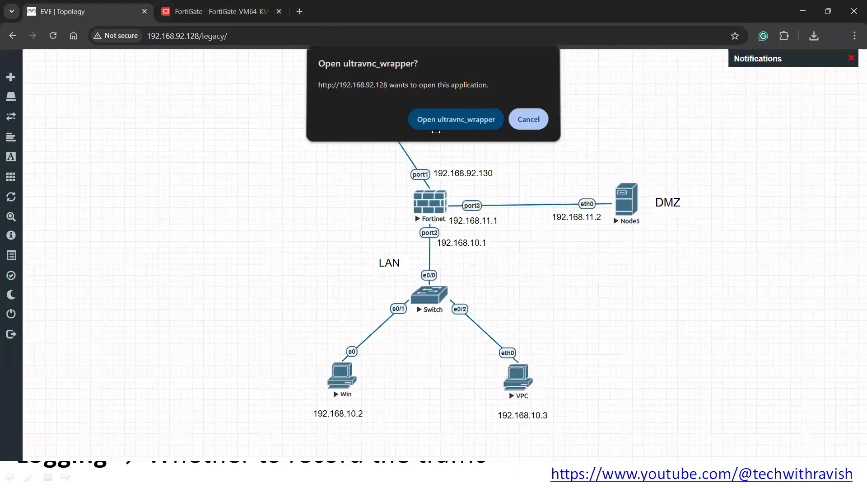
pyautogui.click(436, 121)
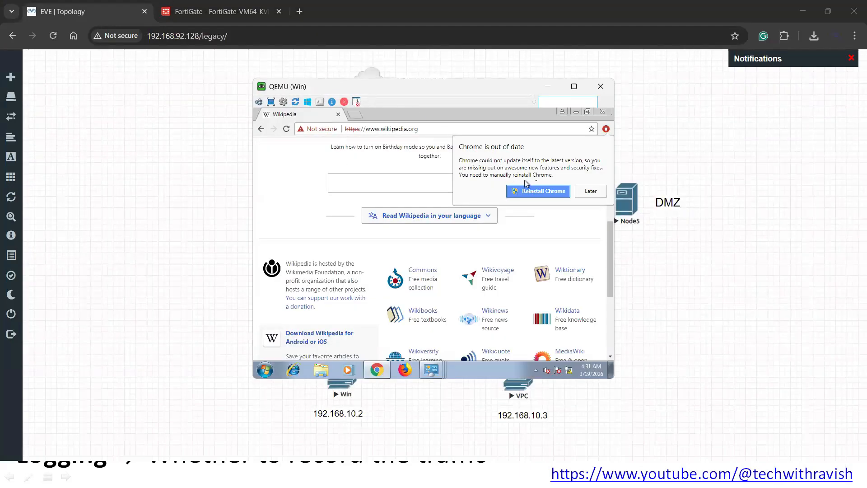
# - Dismiss the update warning and browse to Google in the Win host's browser
pyautogui.click(590, 191)
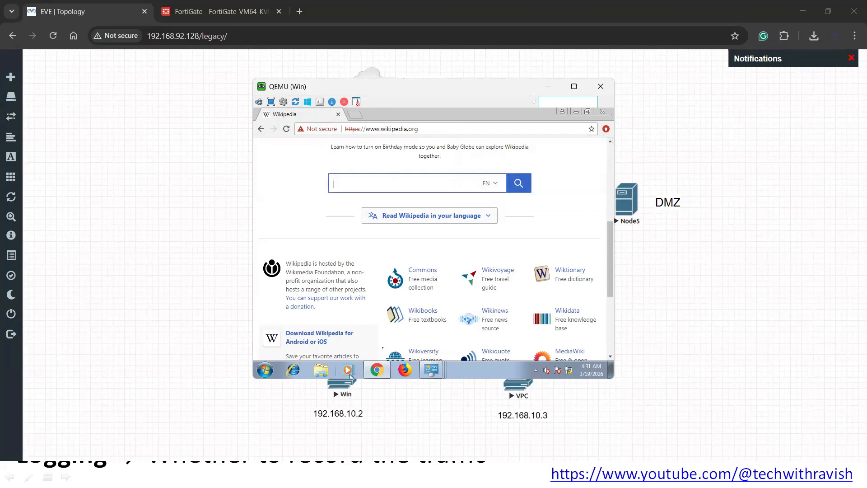
pyautogui.click(378, 129)
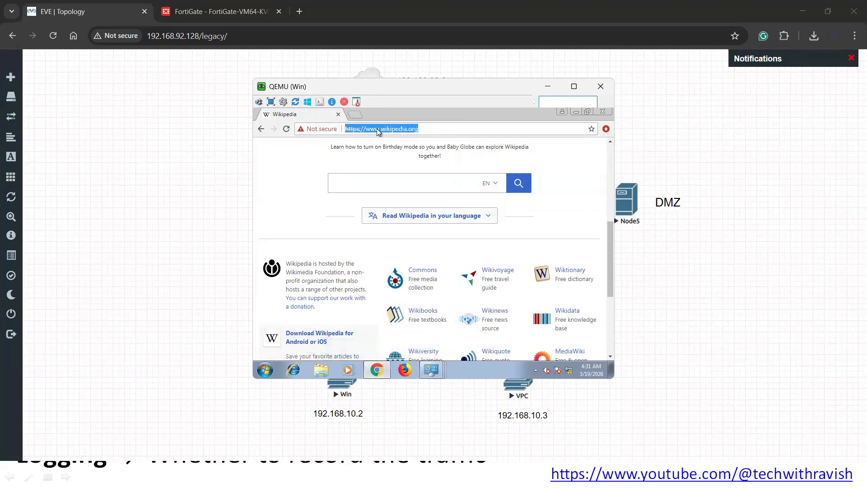
pyautogui.press('Return')
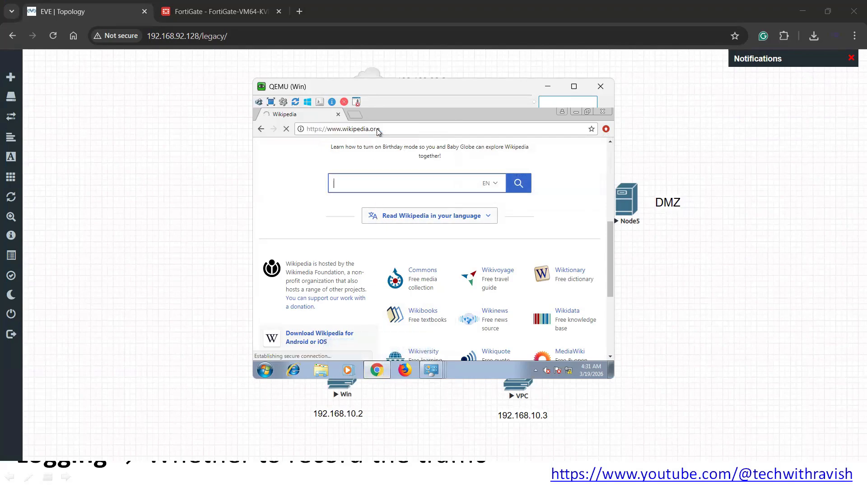
pyautogui.click(378, 130)
pyautogui.write('google.com')
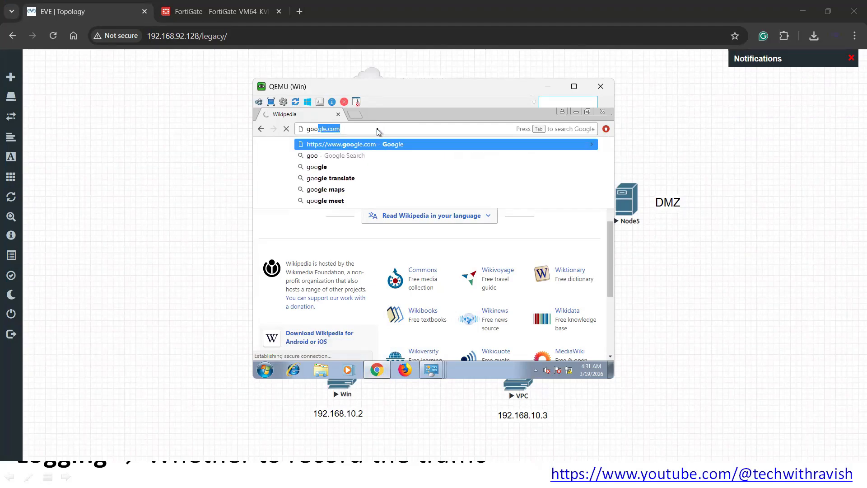
pyautogui.press('Return')
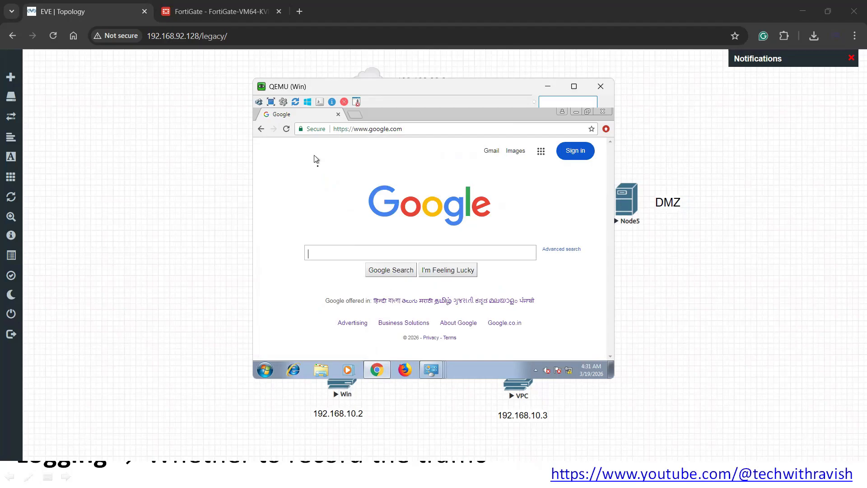
# - Search Google for 'wikipedia', then minimize the Win console window
pyautogui.click(390, 254)
pyautogui.write('winki')
pyautogui.press('BackSpace')
pyautogui.press('BackSpace')
pyautogui.write('k')
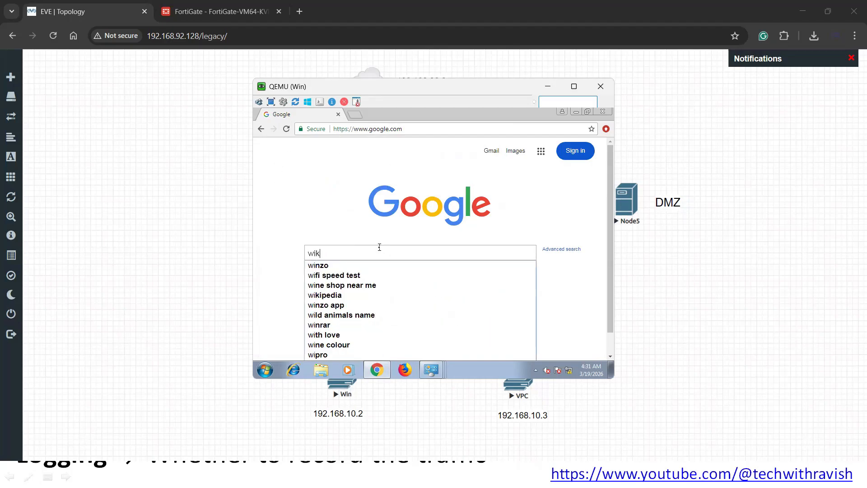
pyautogui.write('ipedia')
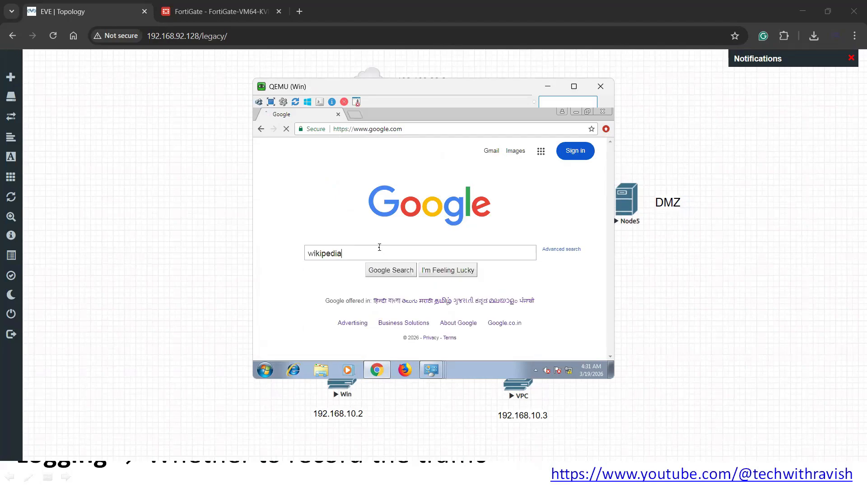
pyautogui.press('Return')
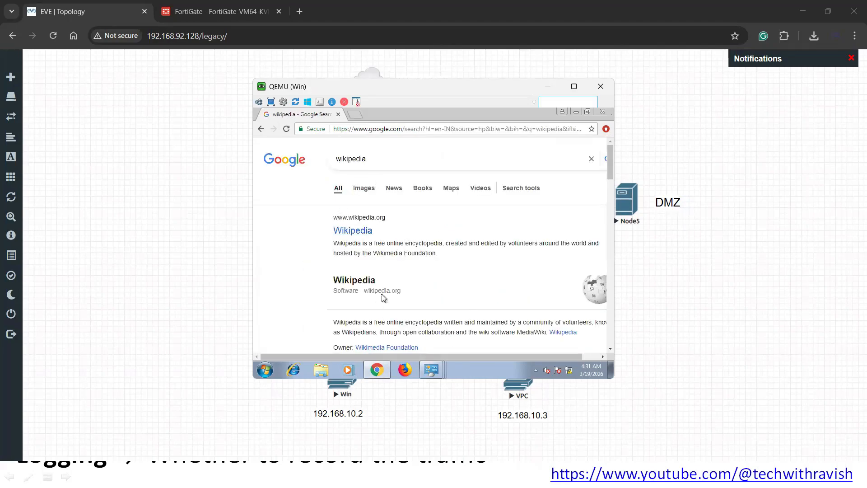
pyautogui.click(548, 85)
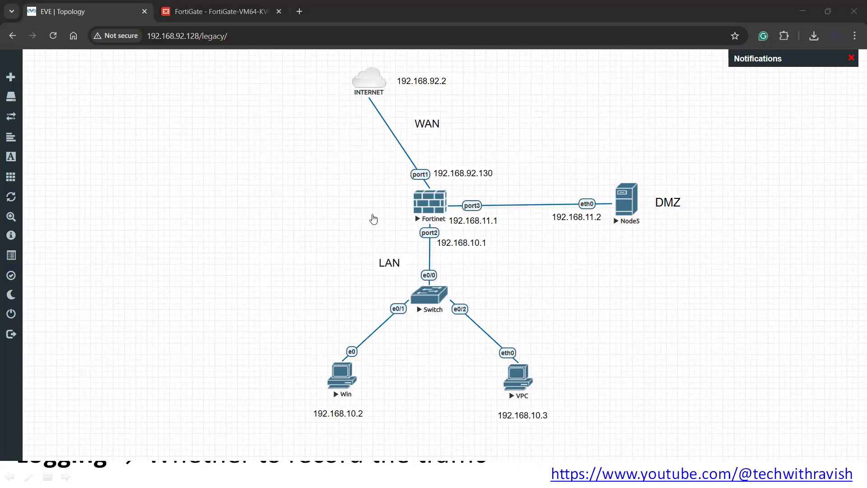
pyautogui.moveTo(332, 343); pyautogui.dragTo(311, 365)
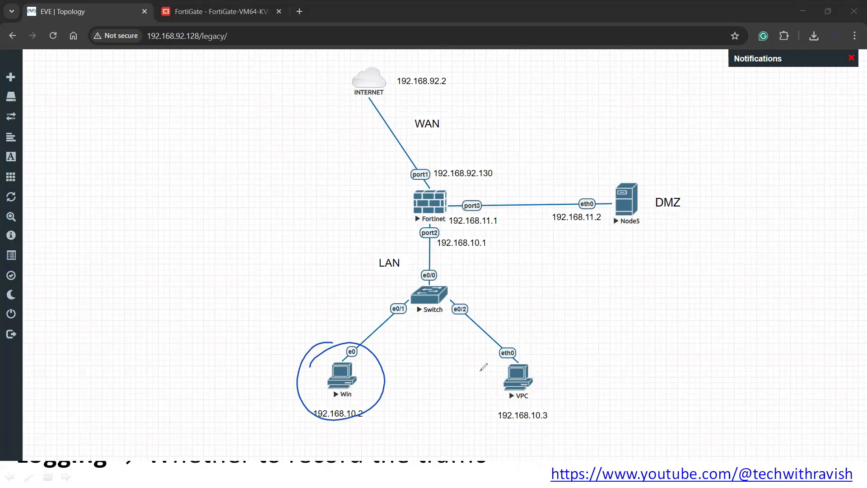
pyautogui.moveTo(481, 370); pyautogui.dragTo(518, 344)
pyautogui.moveTo(602, 336)
pyautogui.mouseDown()
pyautogui.moveTo(633, 354)
pyautogui.moveTo(608, 362)
pyautogui.mouseUp()
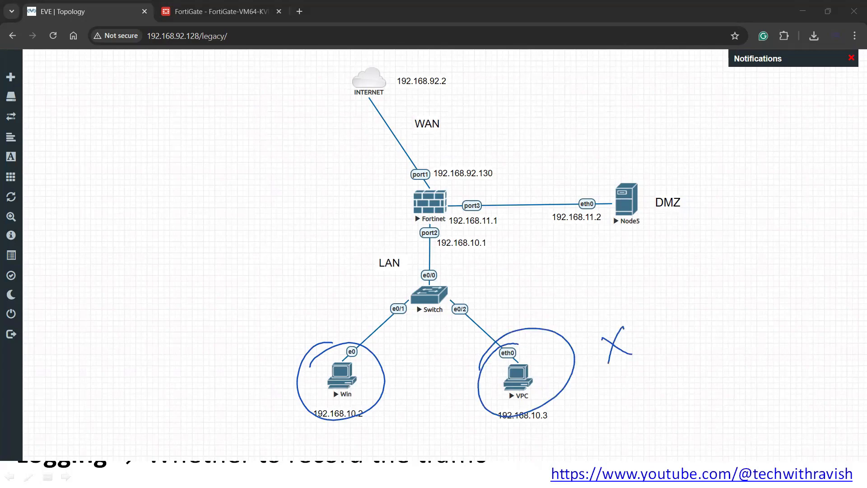
pyautogui.moveTo(322, 403)
pyautogui.mouseDown()
pyautogui.moveTo(376, 401)
pyautogui.moveTo(279, 416)
pyautogui.moveTo(330, 408)
pyautogui.mouseUp()
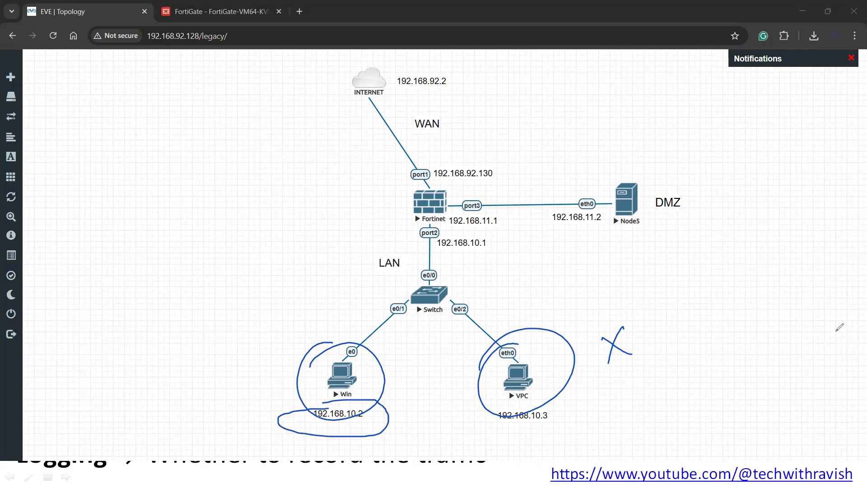
pyautogui.press('Escape')
pyautogui.click(513, 386)
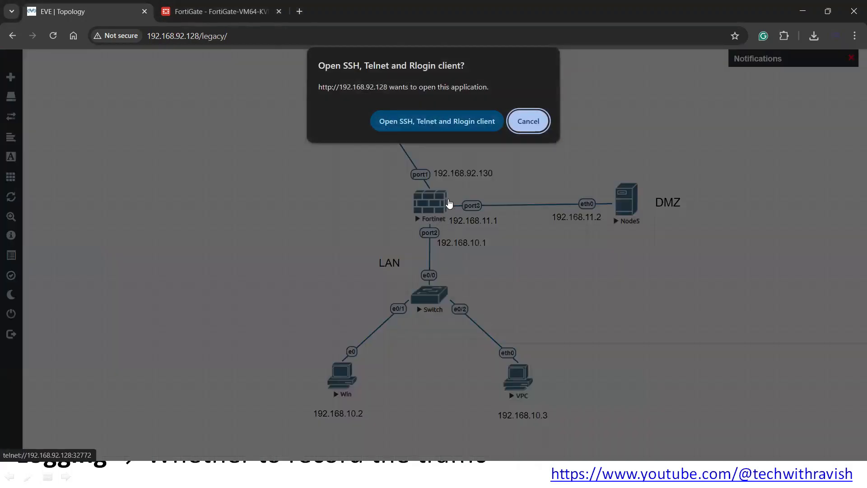
pyautogui.click(536, 120)
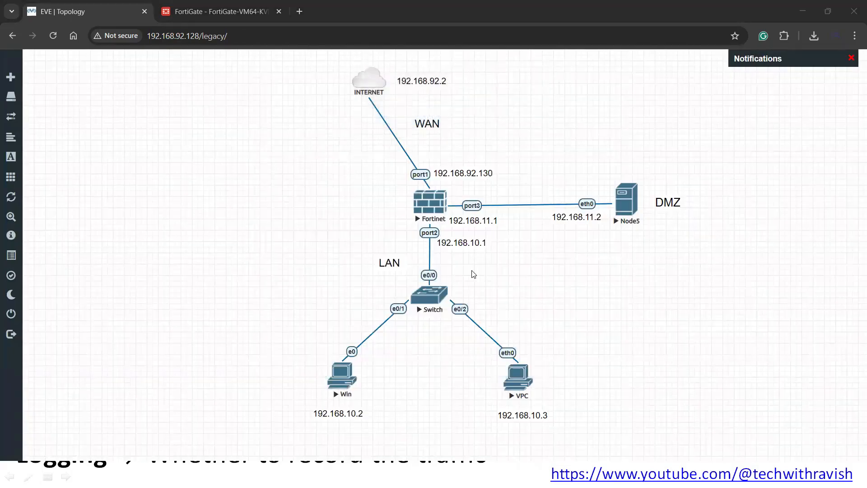
pyautogui.hotkey('alt', 'Tab')
pyautogui.hotkey('alt', 'Tab')
pyautogui.hotkey('alt', 'Tab')
pyautogui.hotkey('alt', 'Tab')
pyautogui.hotkey('alt', 'Tab')
pyautogui.hotkey('alt', 'Tab')
pyautogui.hotkey('alt', 'Tab')
pyautogui.hotkey('alt', 'Tab')
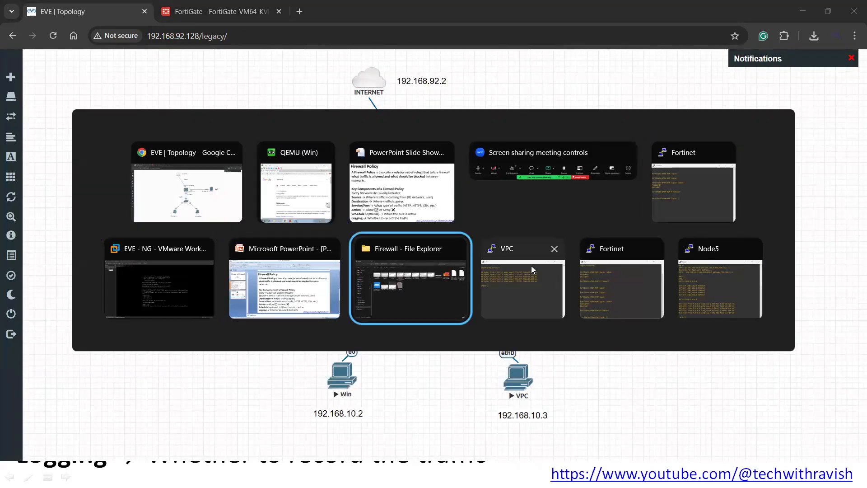
# - Run 'ping 8.8.8.8' in the VPC console, then bring the lab topology back
pyautogui.click(532, 301)
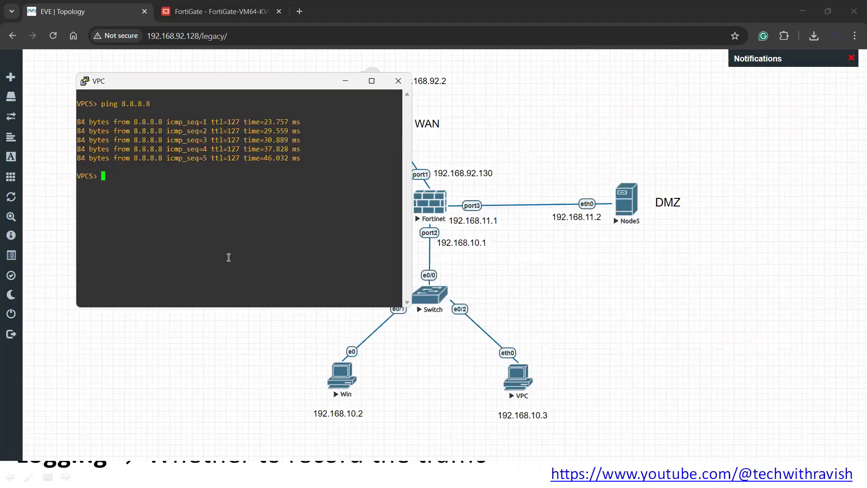
pyautogui.write('ping 8.8.8.8')
pyautogui.press('Return')
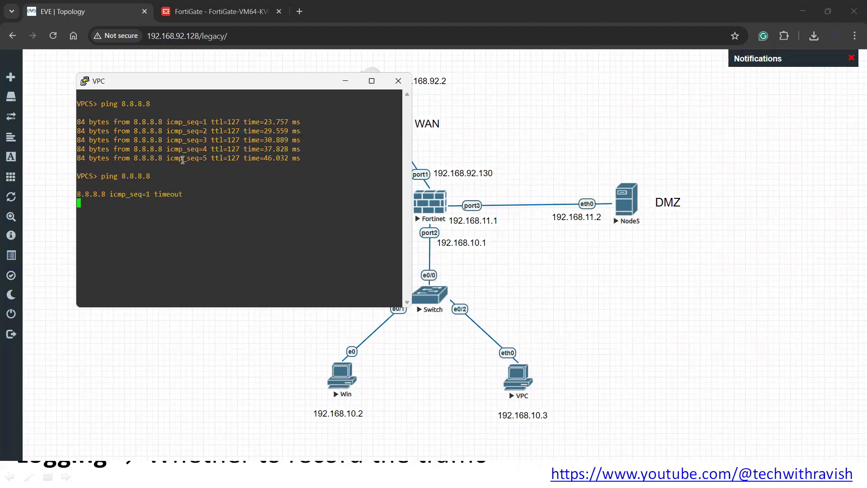
pyautogui.moveTo(558, 354); pyautogui.dragTo(490, 422)
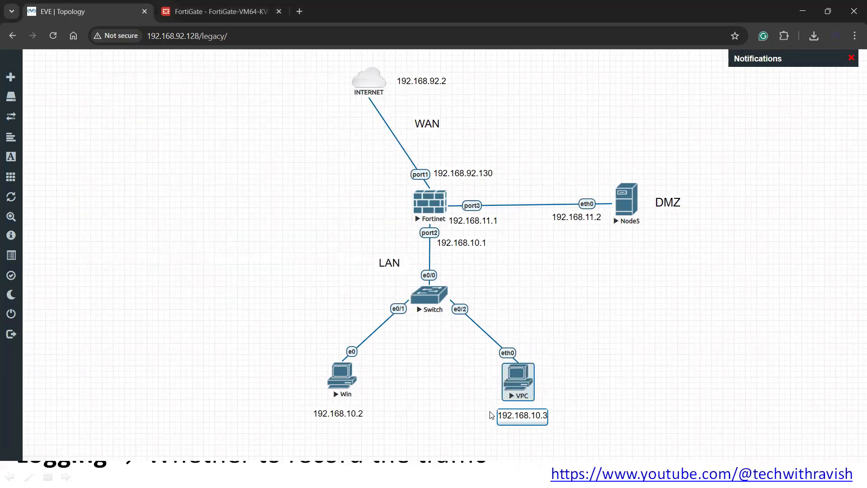